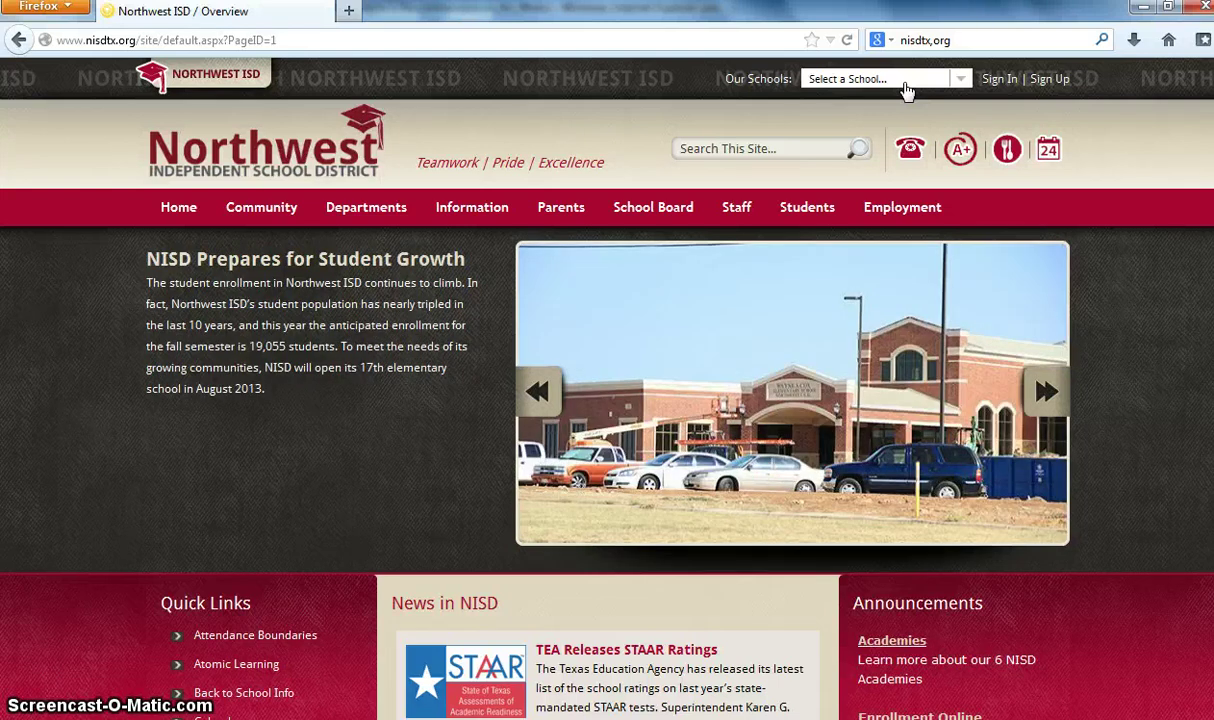
- Choose Northwest High School from the Our Schools list and open its Staff page
{"action": "left_click", "coordinate": [958, 82]}
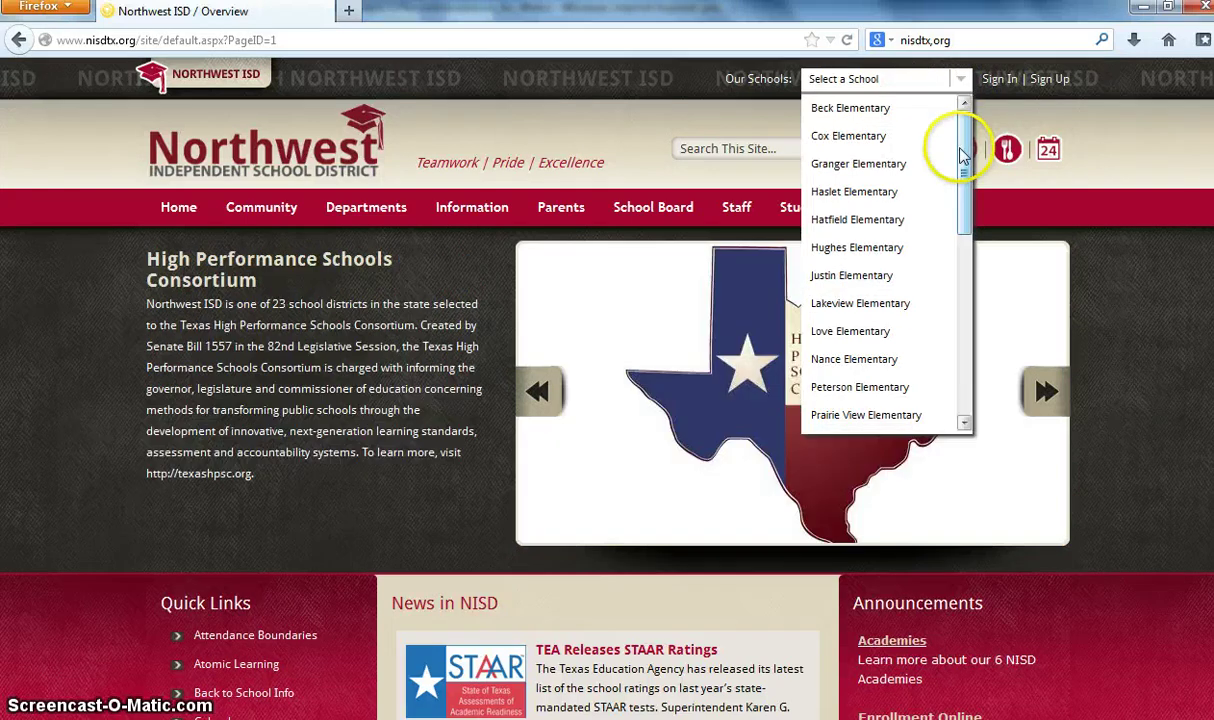
{"action": "left_click_drag", "start_coordinate": [960, 135], "coordinate": [962, 355]}
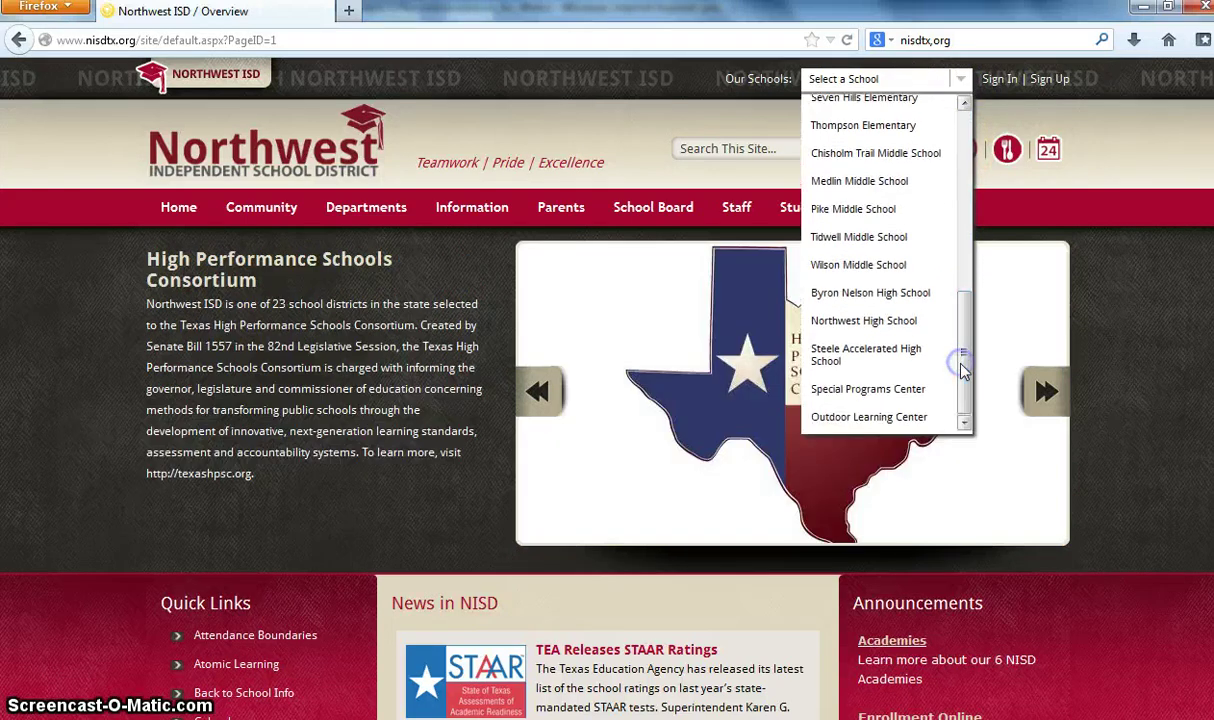
{"action": "left_click", "coordinate": [910, 268]}
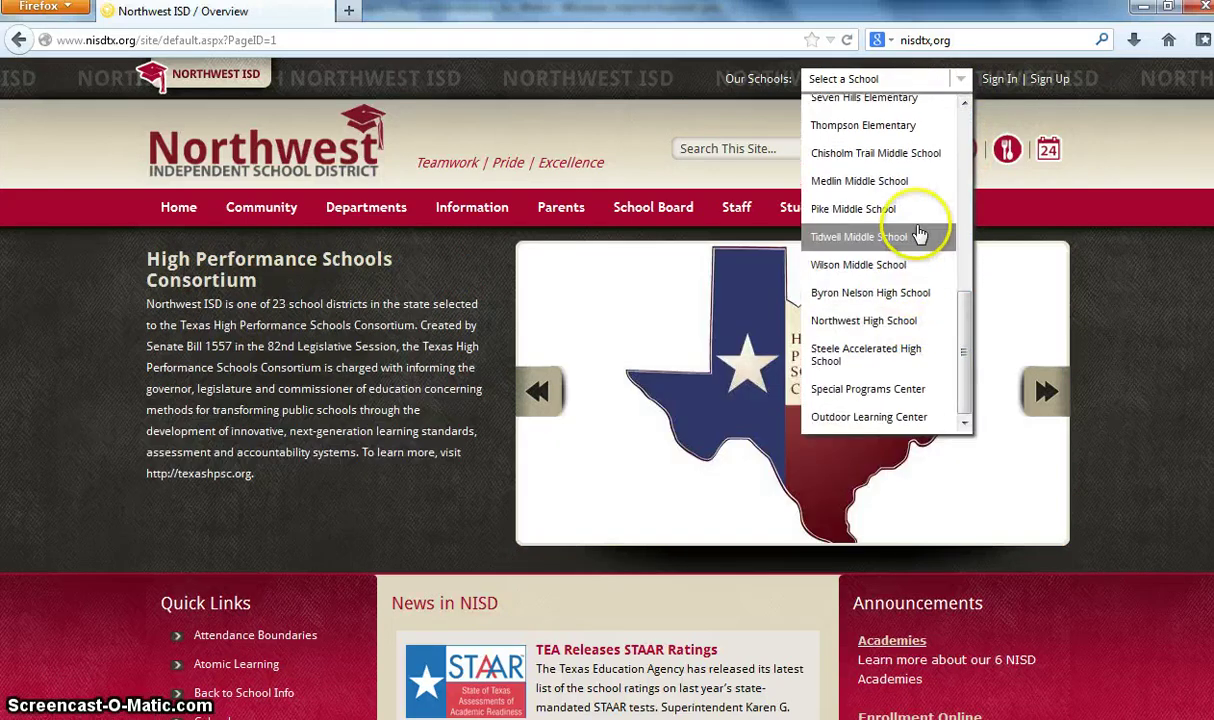
{"action": "left_click", "coordinate": [913, 321]}
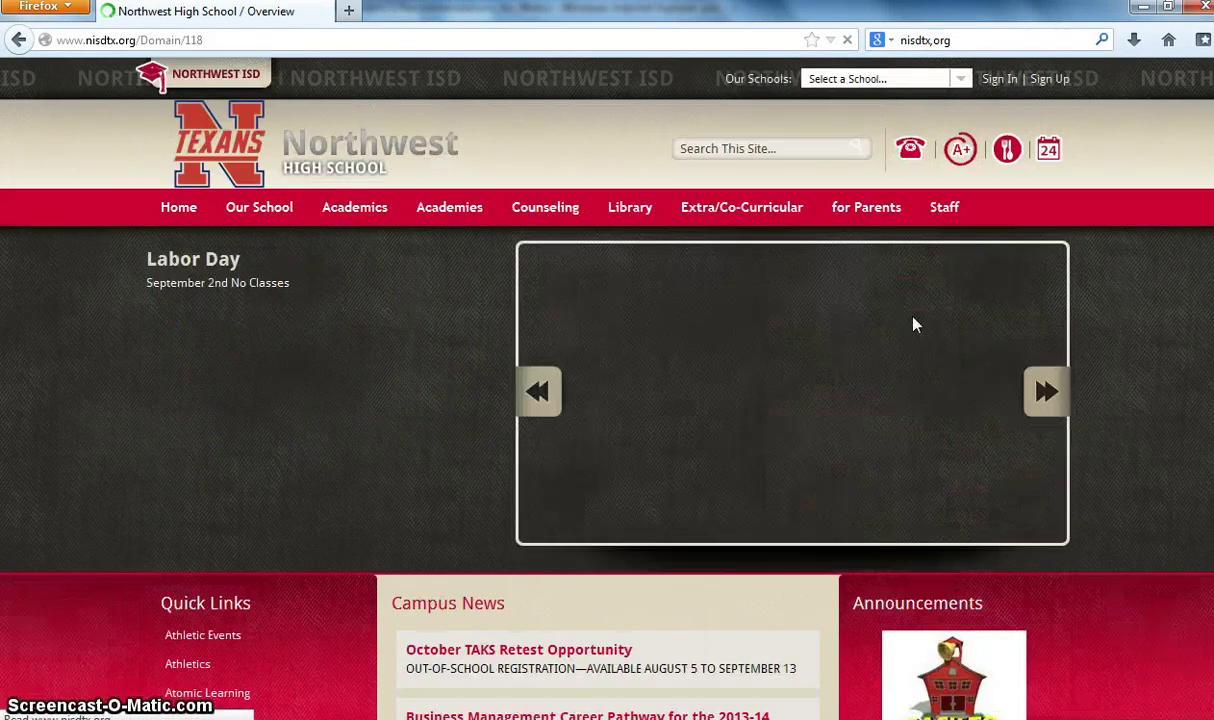
{"action": "left_click", "coordinate": [945, 208]}
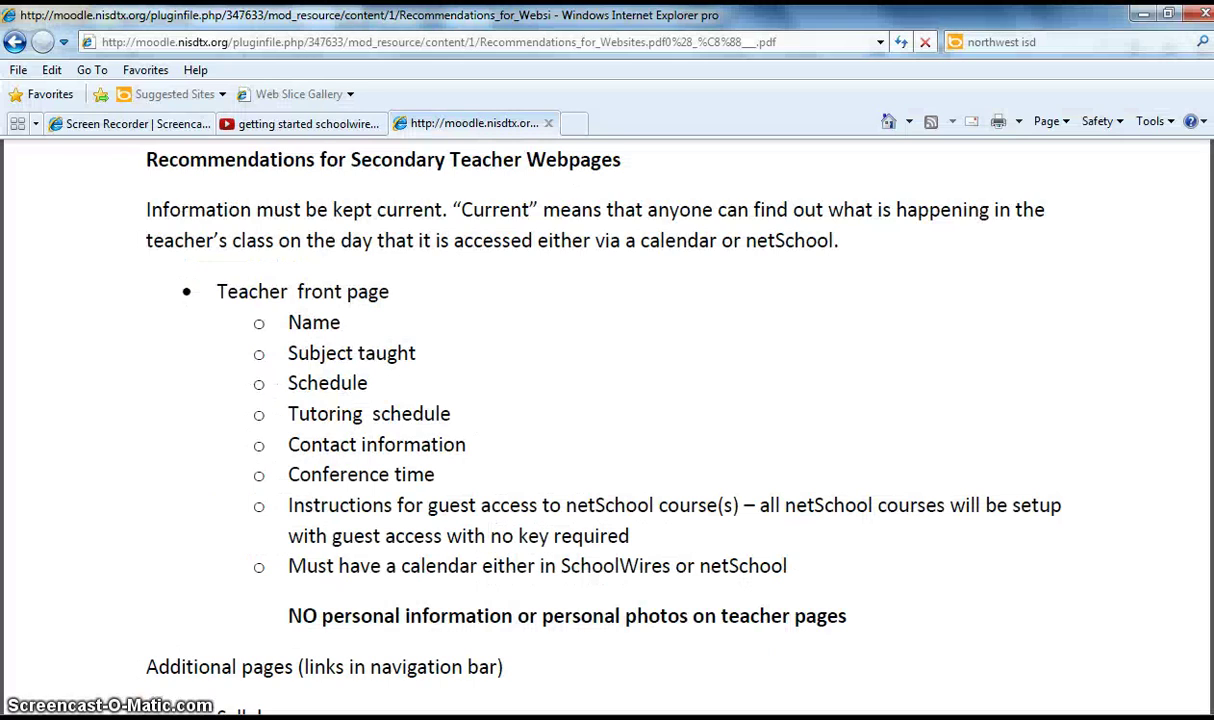
- Read through the secondary teacher webpage recommendations PDF, then switch back to the Staff Directory
{"action": "scroll", "coordinate": [607, 400], "scroll_direction": "down", "scroll_amount": 1}
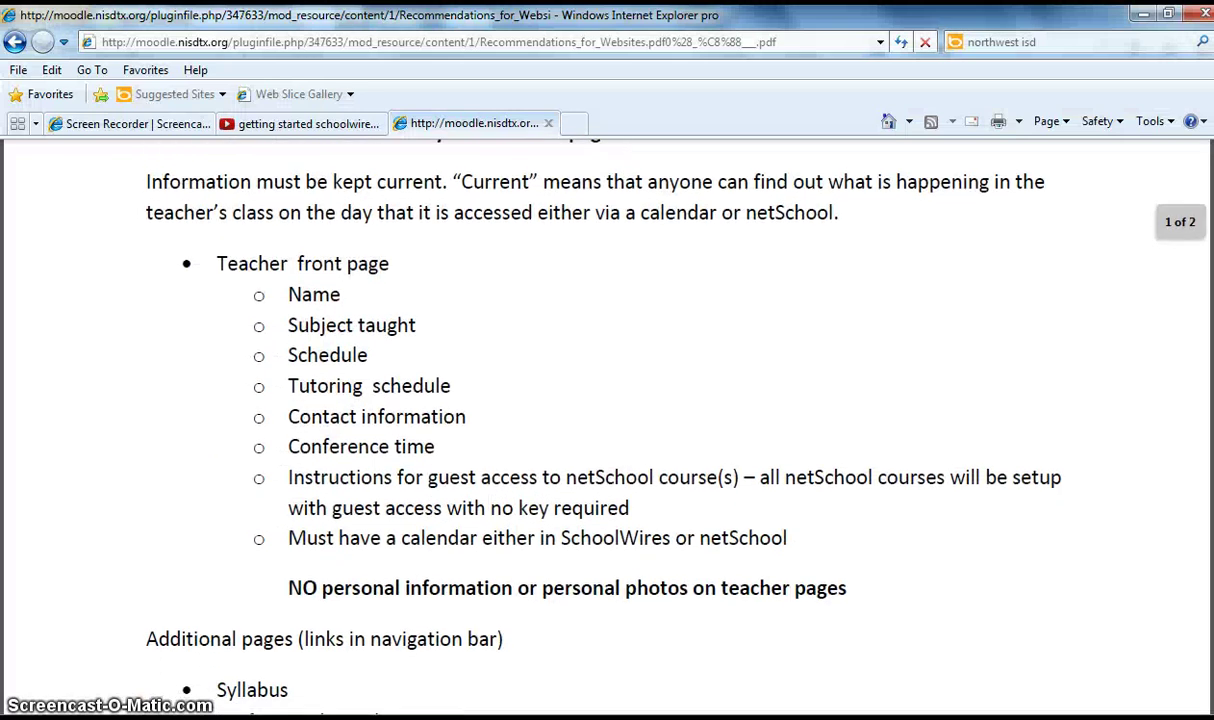
{"action": "scroll", "coordinate": [607, 400], "scroll_direction": "up", "scroll_amount": 1}
{"action": "scroll", "coordinate": [607, 400], "scroll_direction": "down", "scroll_amount": 1}
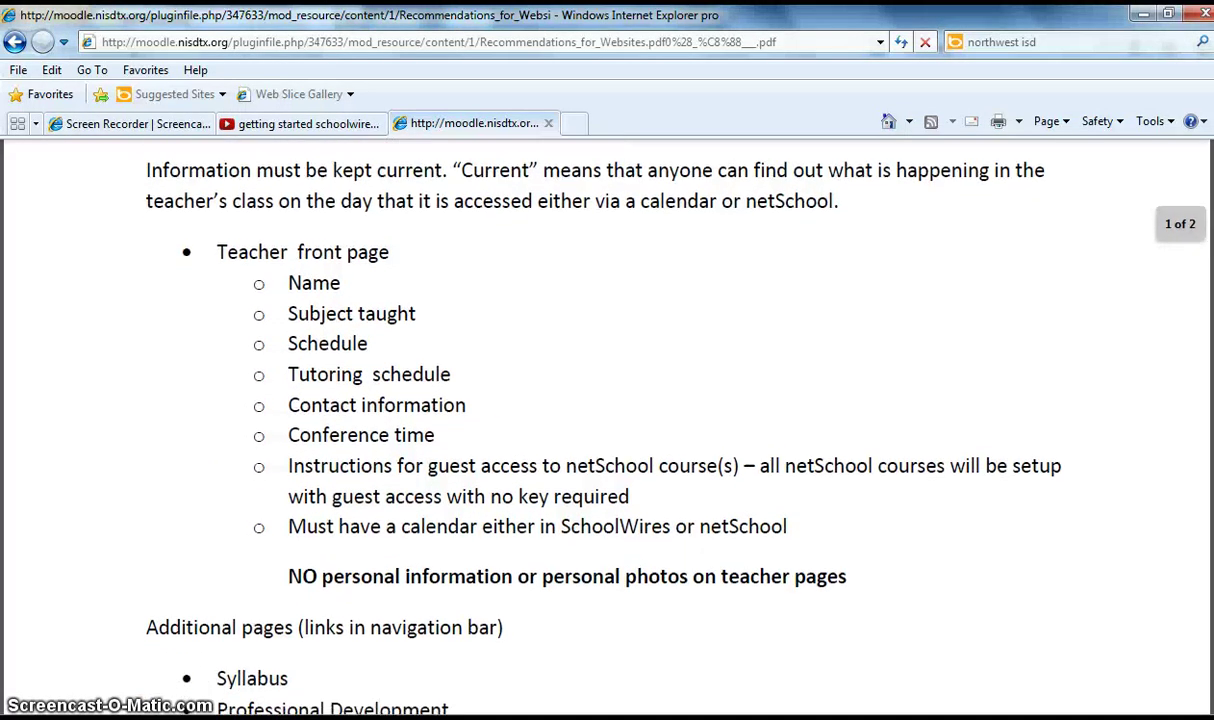
{"action": "scroll", "coordinate": [607, 400], "scroll_direction": "down", "scroll_amount": 3}
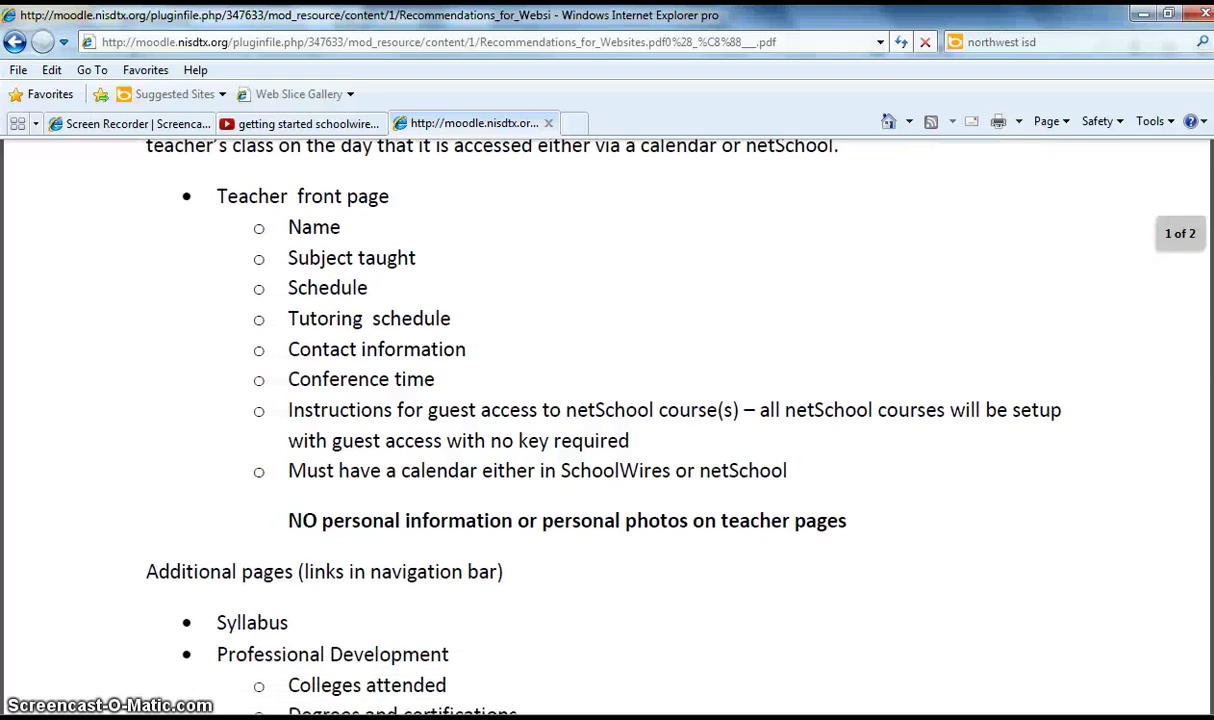
{"action": "scroll", "coordinate": [607, 400], "scroll_direction": "down", "scroll_amount": 4}
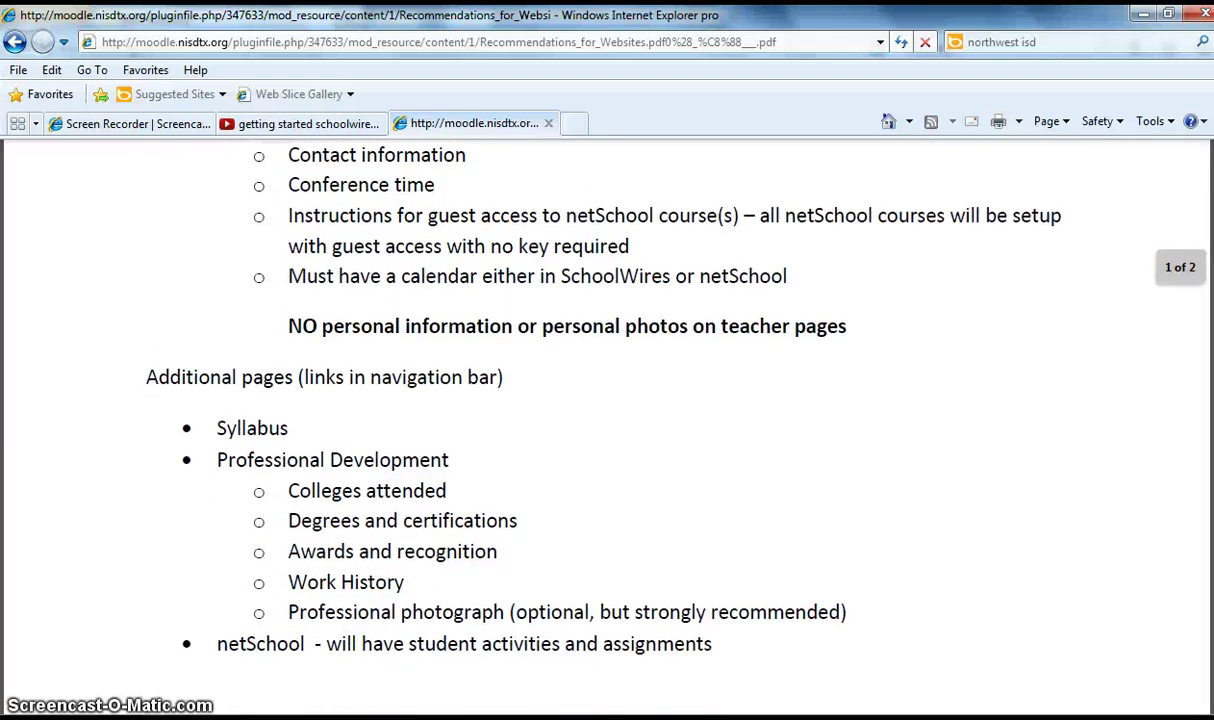
{"action": "scroll", "coordinate": [607, 400], "scroll_direction": "down", "scroll_amount": 1}
{"action": "scroll", "coordinate": [1040, 218], "scroll_direction": "up", "scroll_amount": 5}
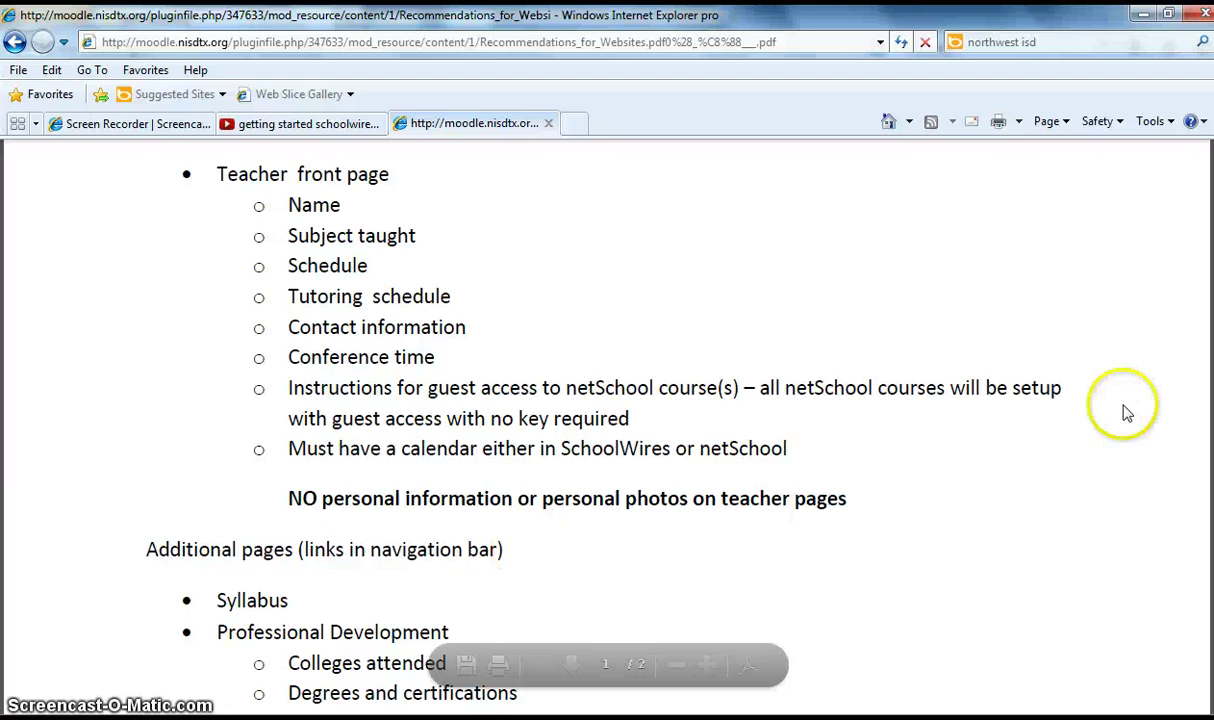
{"action": "scroll", "coordinate": [640, 420], "scroll_direction": "down", "scroll_amount": 4}
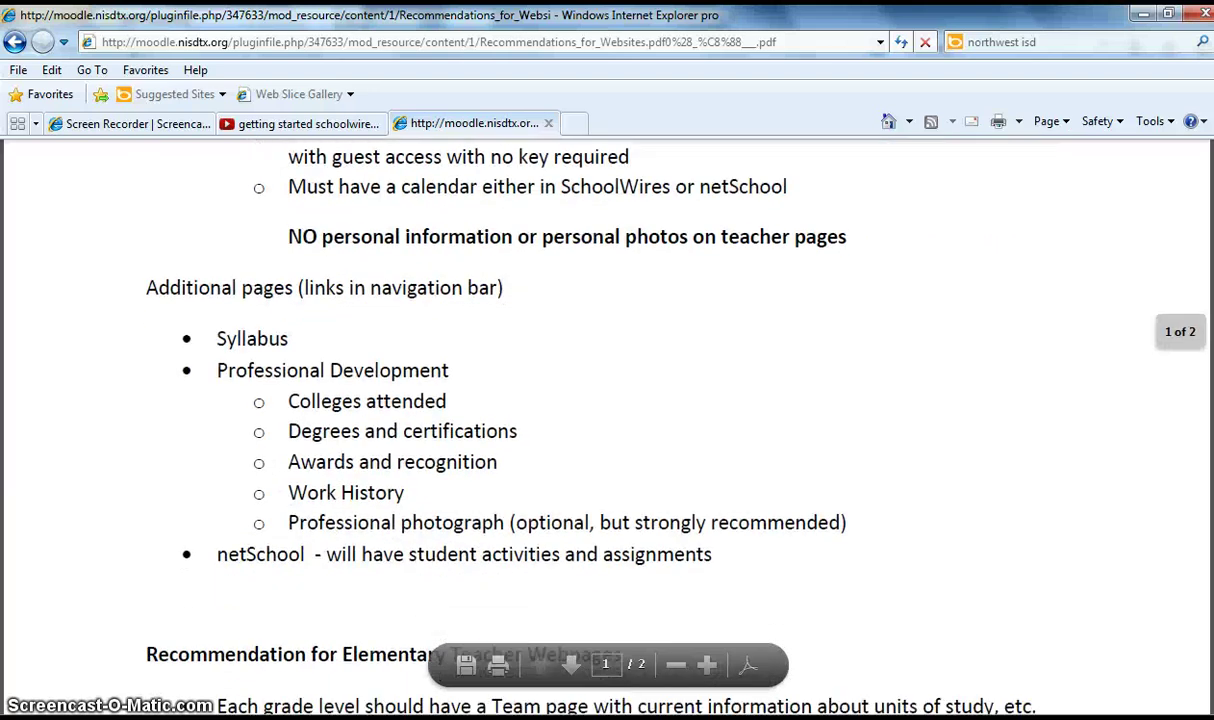
{"action": "scroll", "coordinate": [607, 420], "scroll_direction": "up", "scroll_amount": 1}
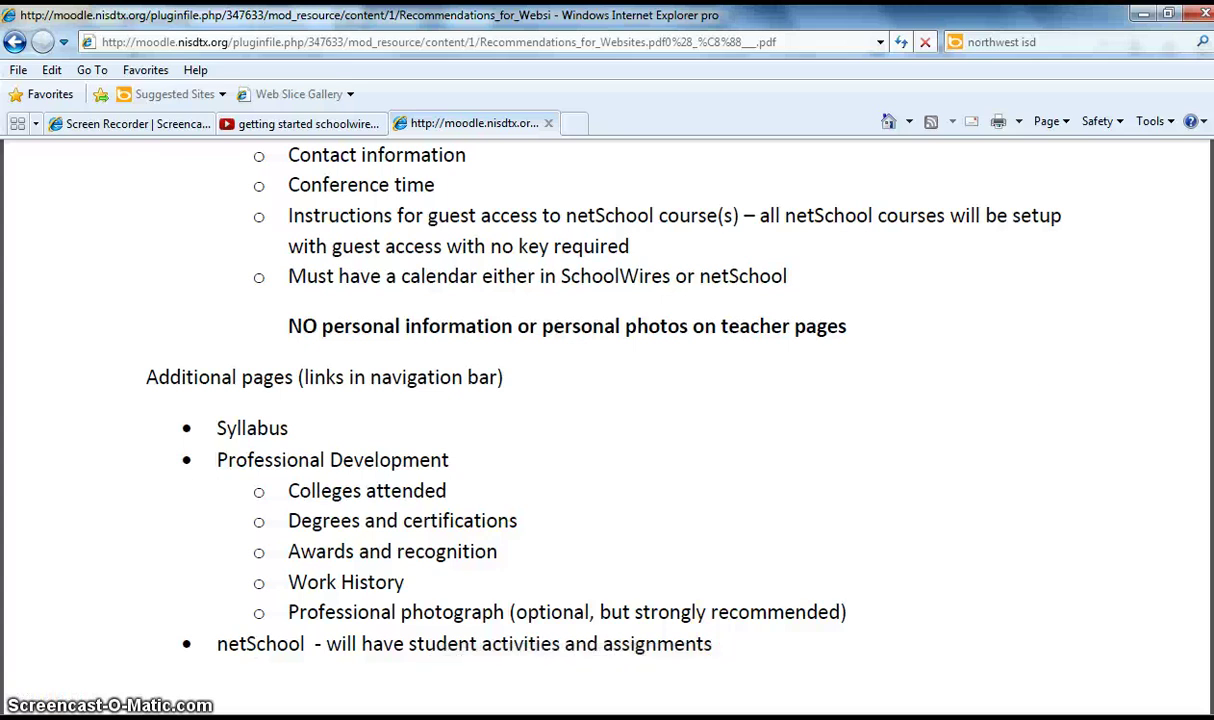
{"action": "key", "text": "alt+Tab"}
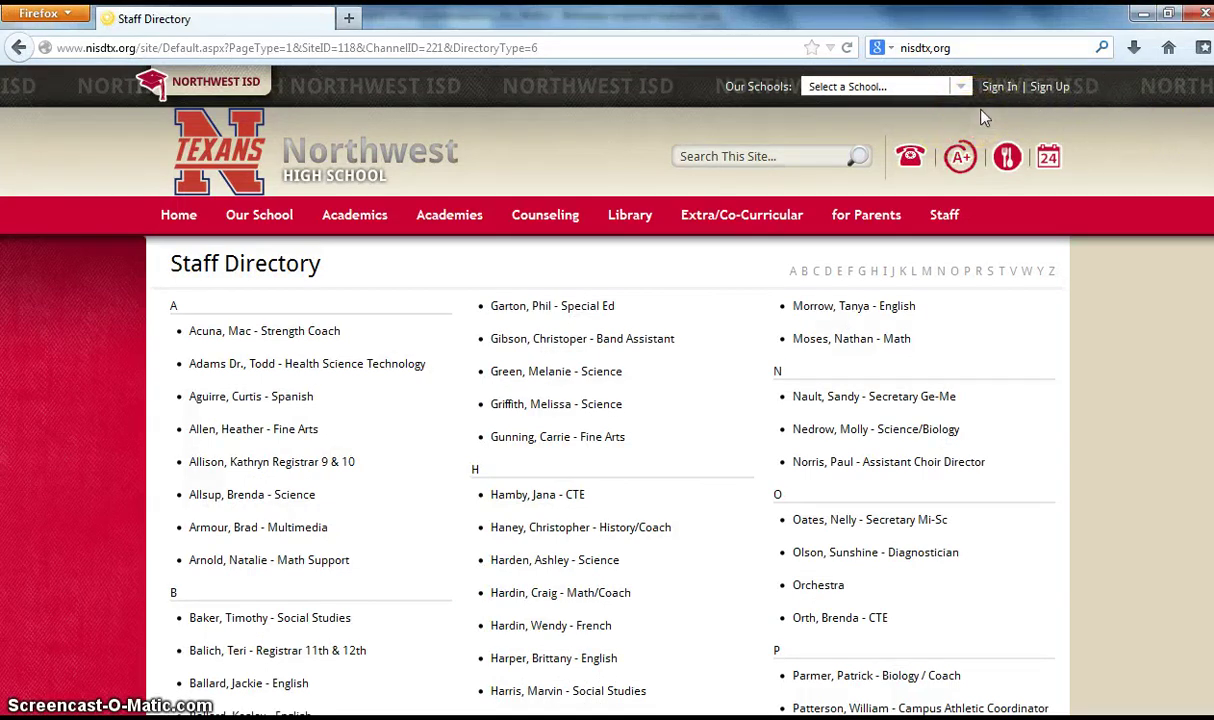
- Sign in to the Northwest High School site with the account's user name and password
{"action": "left_click", "coordinate": [1003, 90]}
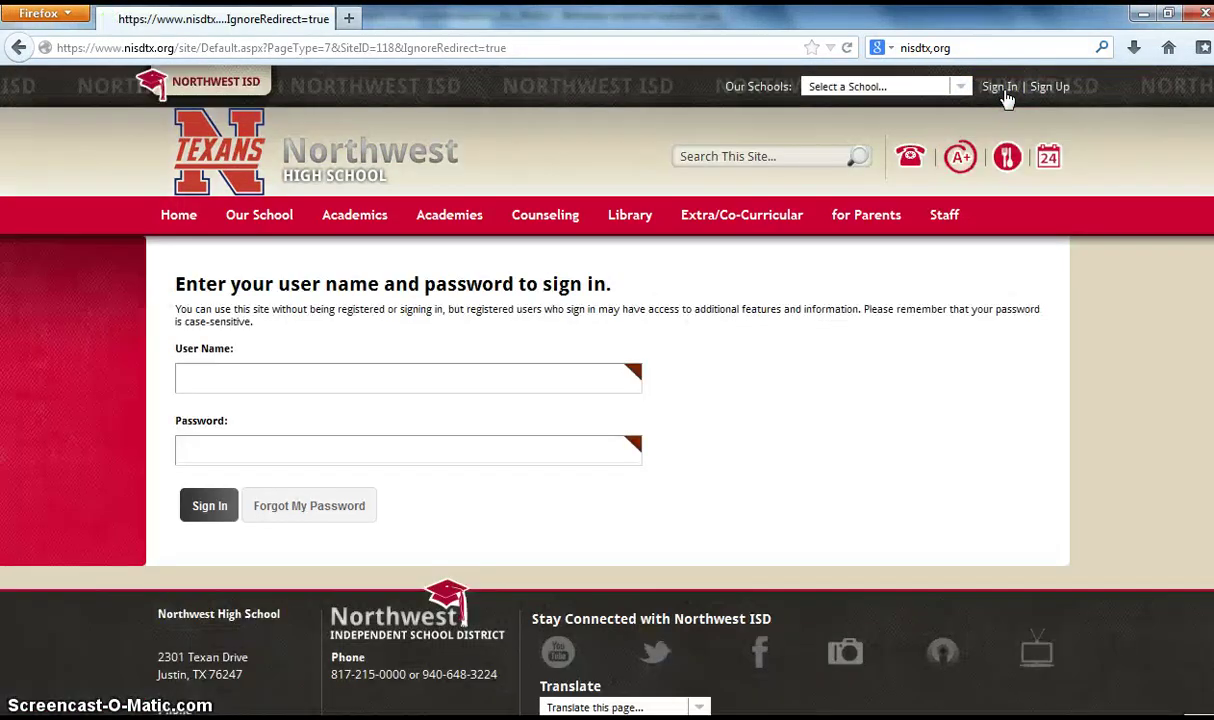
{"action": "left_click", "coordinate": [372, 371]}
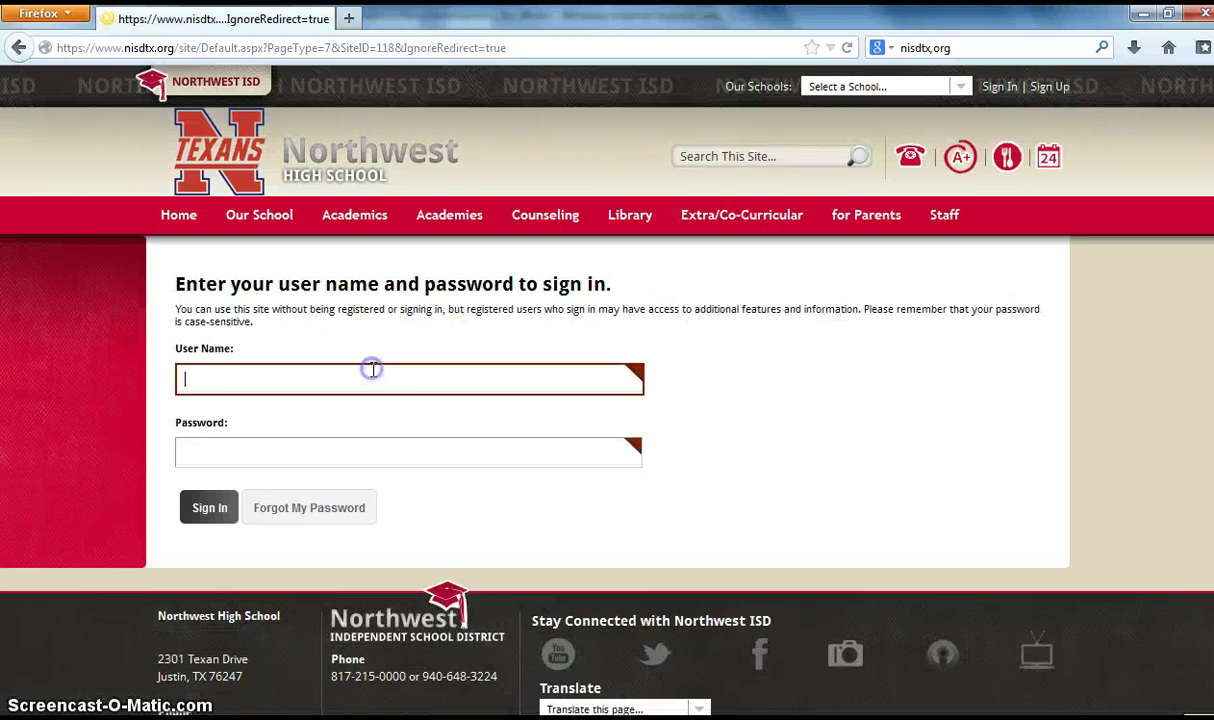
{"action": "left_click", "coordinate": [352, 443]}
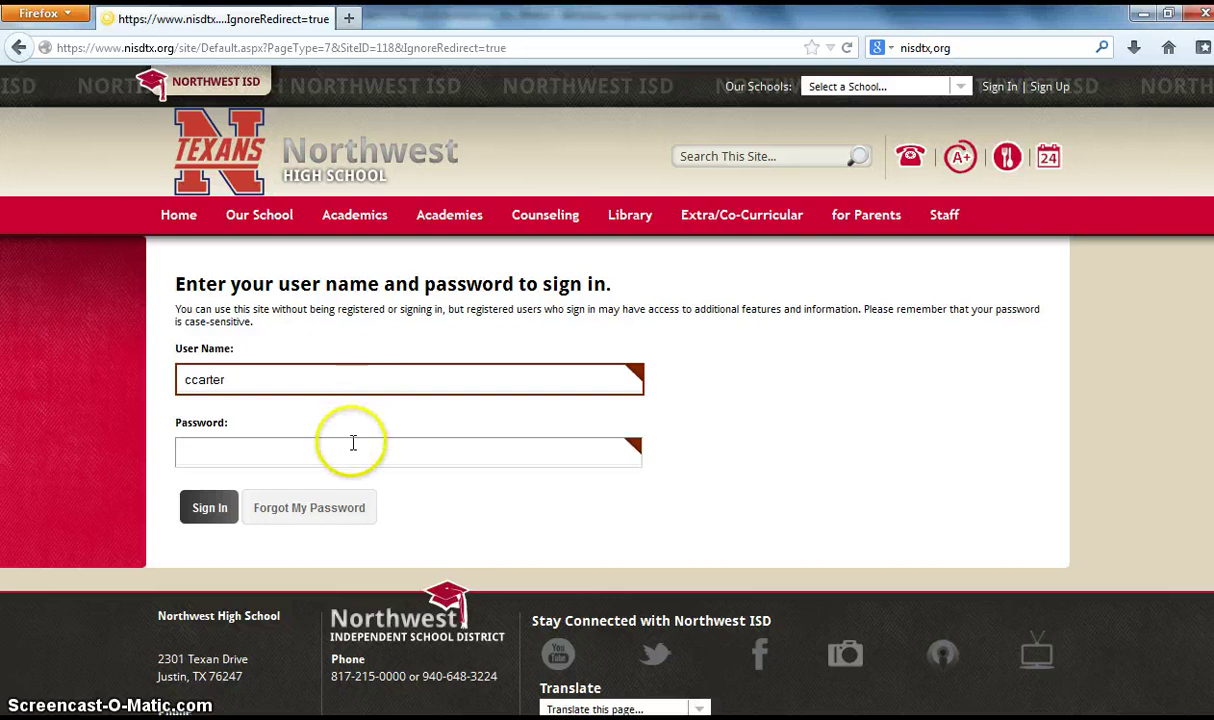
{"action": "type", "text": "••••••••"}
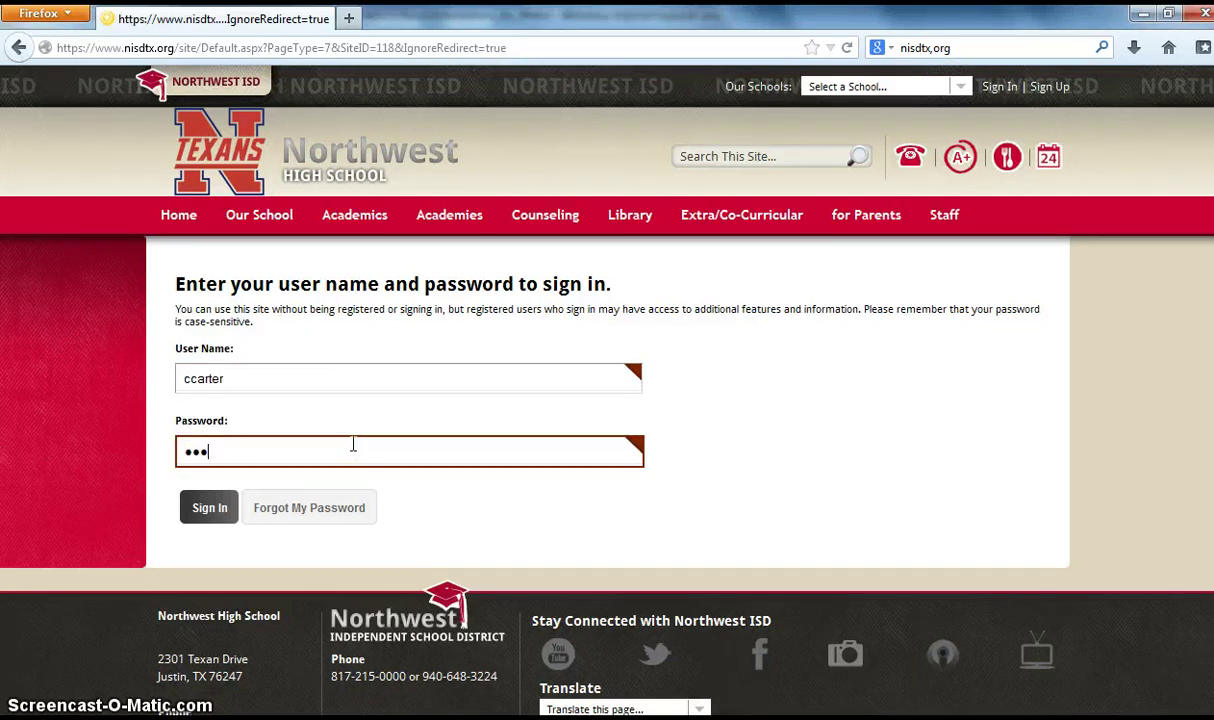
{"action": "key", "text": "Return"}
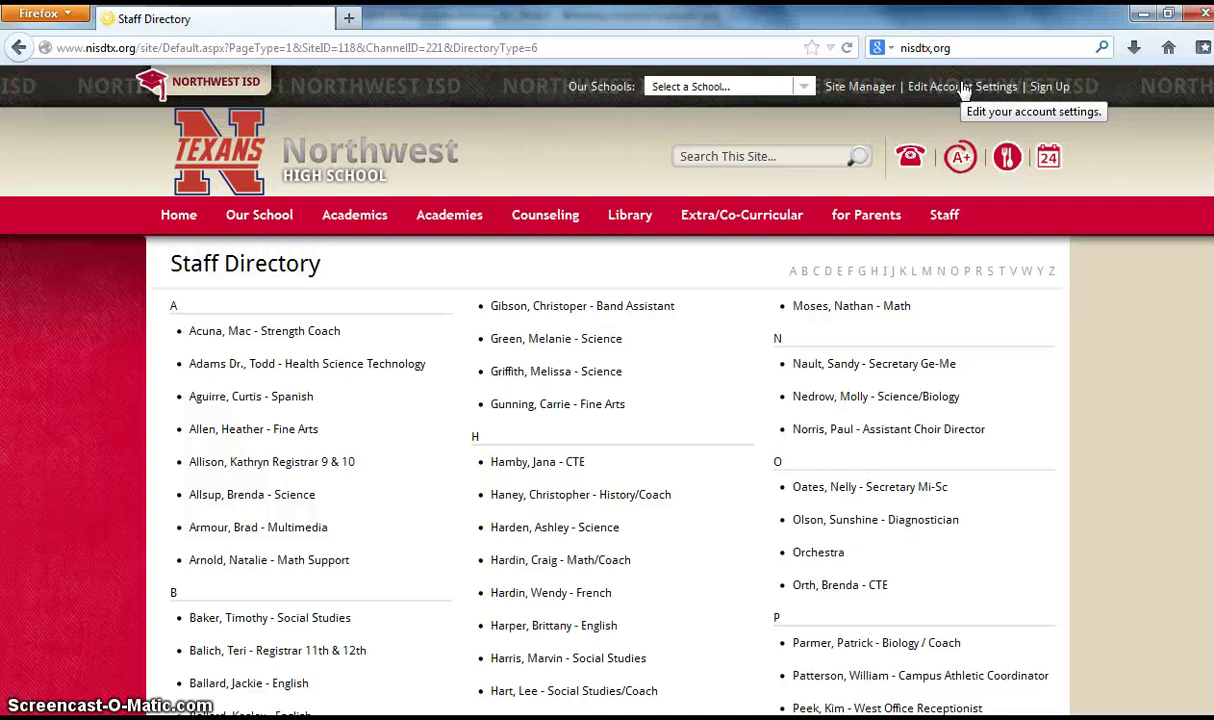
- Open the IT Coach section from Site Manager and preview its Welcome page
{"action": "left_click", "coordinate": [836, 88]}
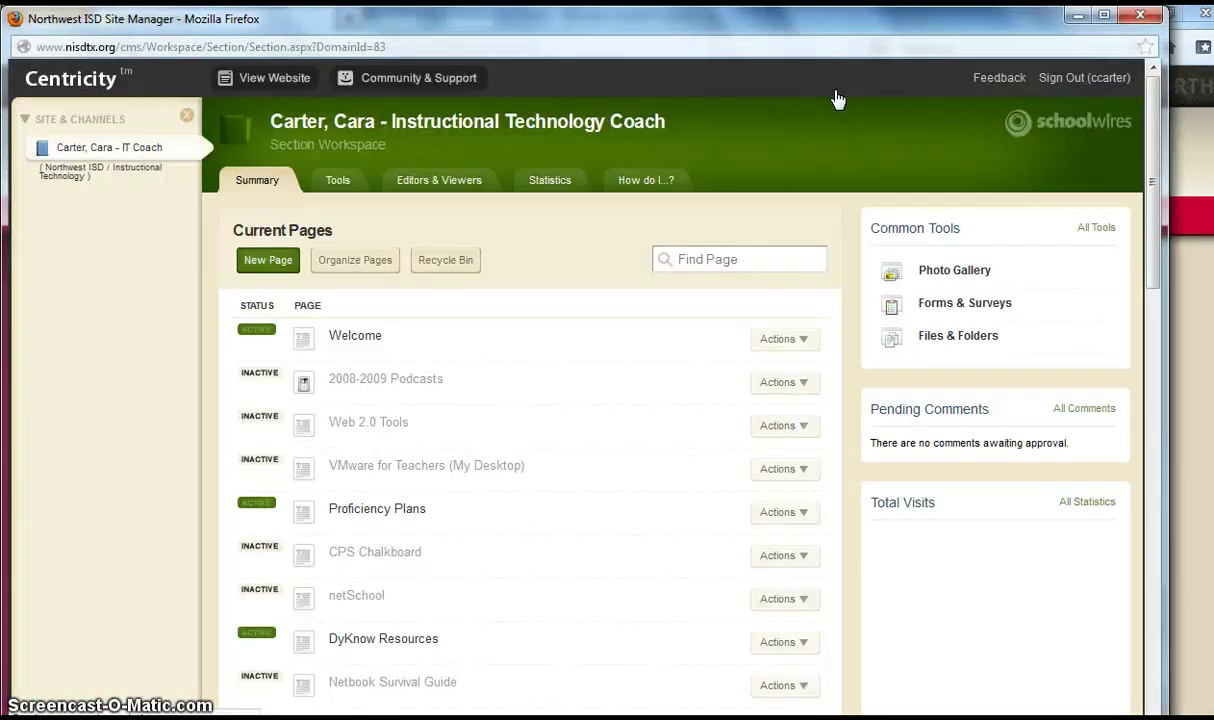
{"action": "left_click", "coordinate": [150, 220]}
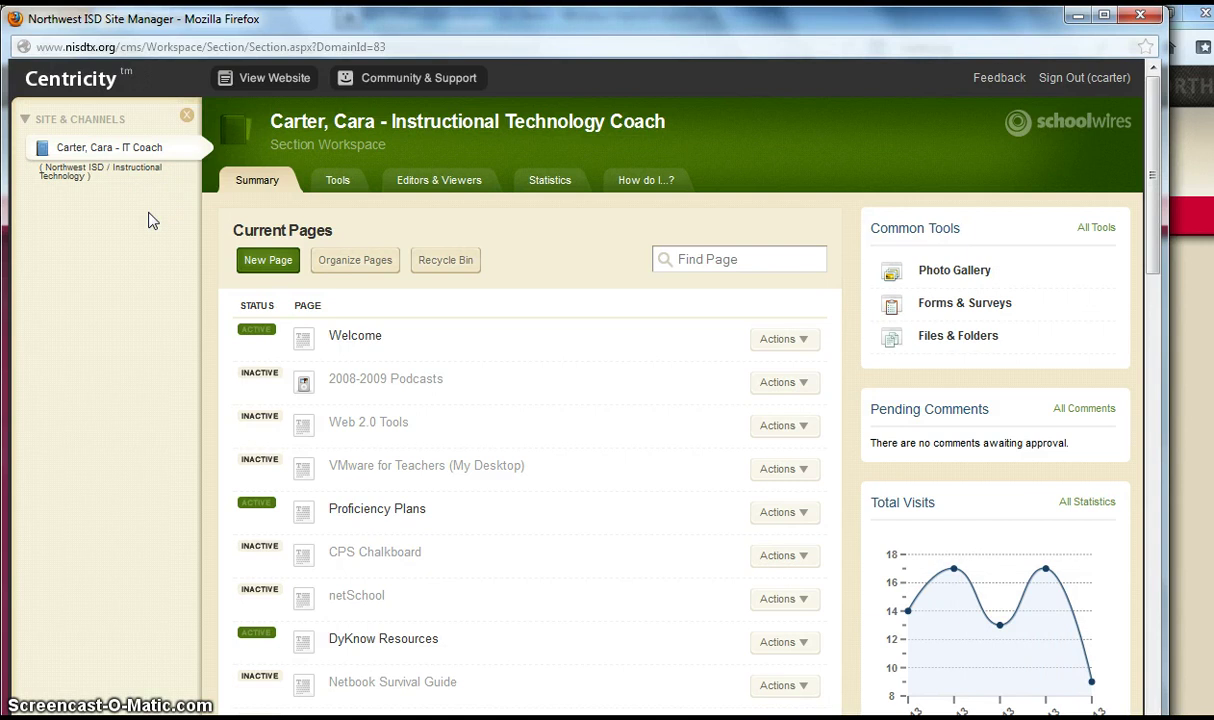
{"action": "left_click", "coordinate": [132, 155]}
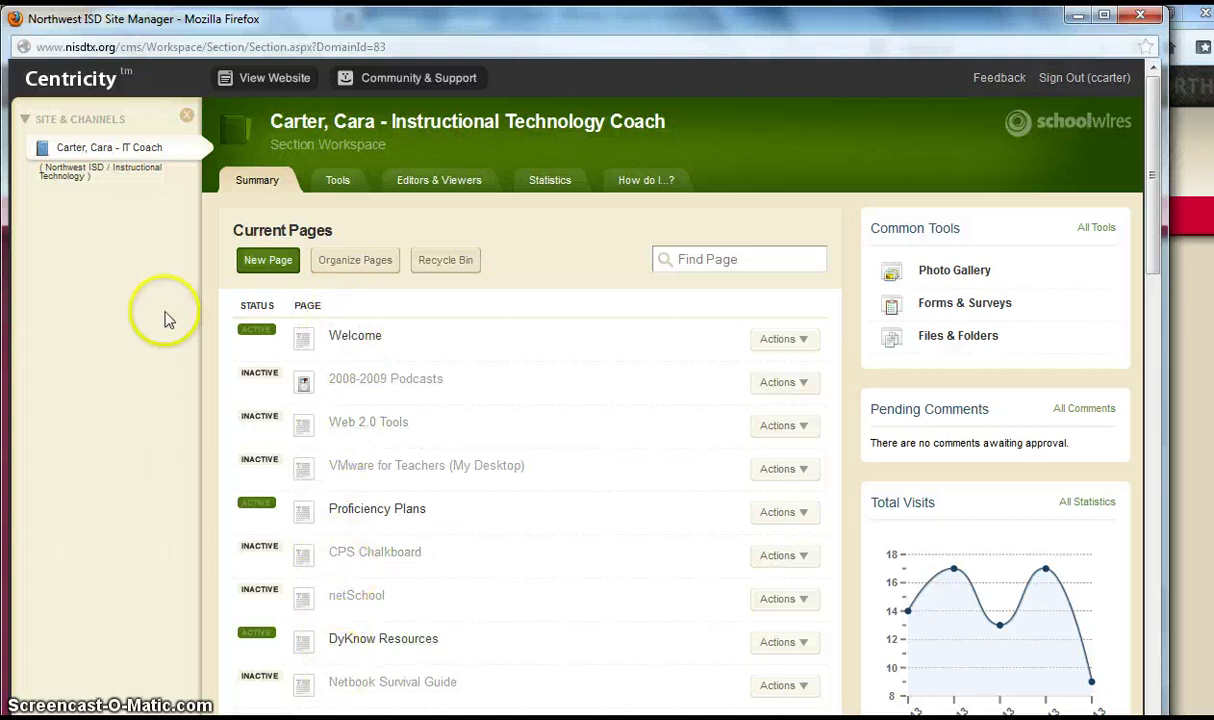
{"action": "left_click", "coordinate": [252, 92]}
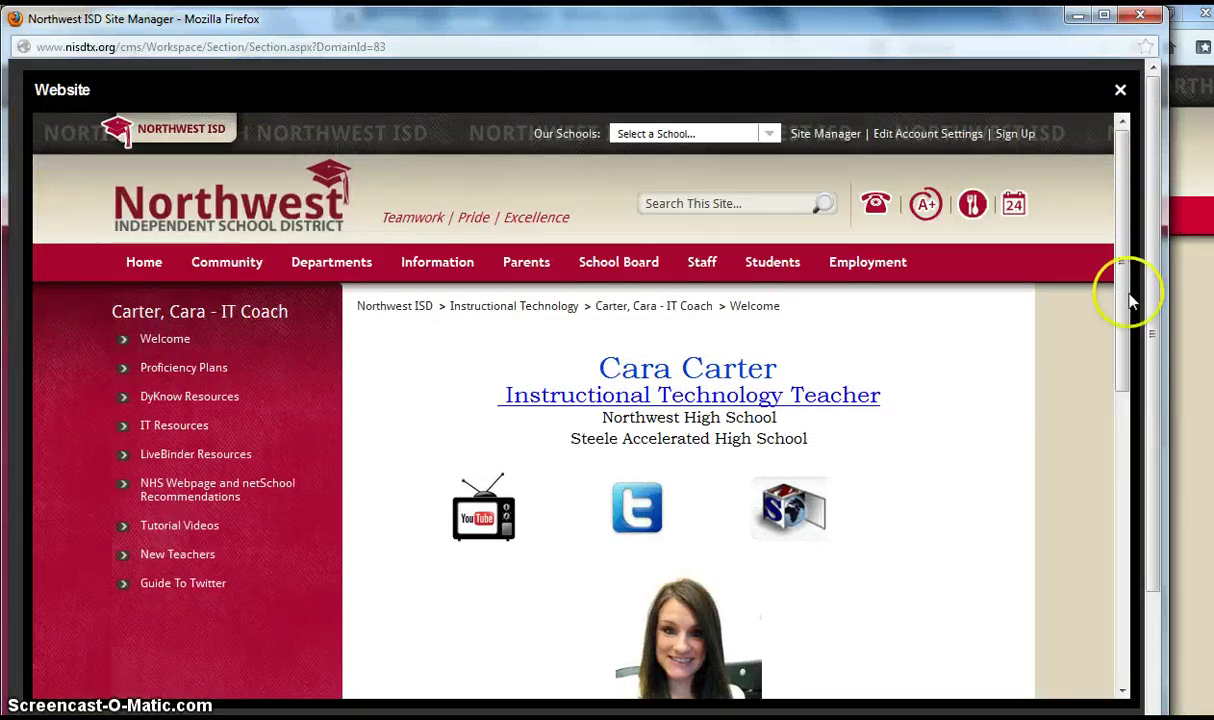
{"action": "mouse_move", "coordinate": [1124, 308]}
{"action": "left_mouse_down"}
{"action": "mouse_move", "coordinate": [1133, 438]}
{"action": "mouse_move", "coordinate": [1120, 305]}
{"action": "mouse_move", "coordinate": [1128, 440]}
{"action": "mouse_move", "coordinate": [1106, 442]}
{"action": "mouse_move", "coordinate": [1133, 447]}
{"action": "mouse_move", "coordinate": [1114, 318]}
{"action": "left_mouse_up"}
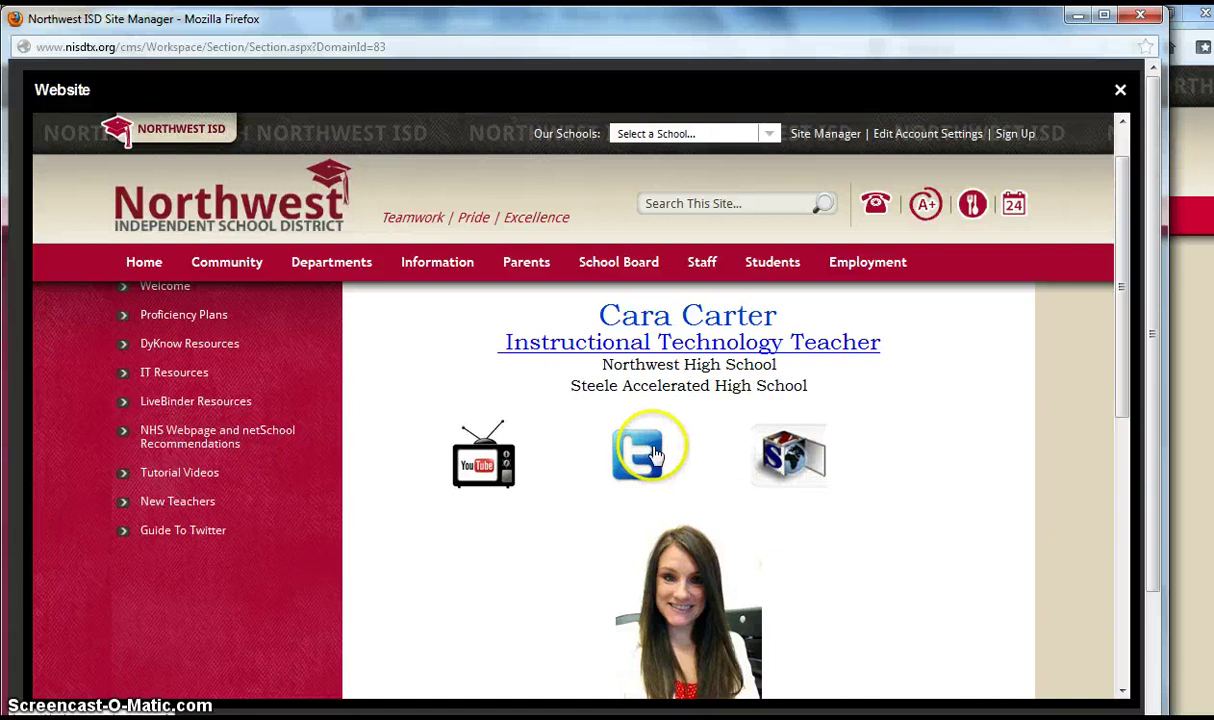
{"action": "left_click", "coordinate": [484, 466]}
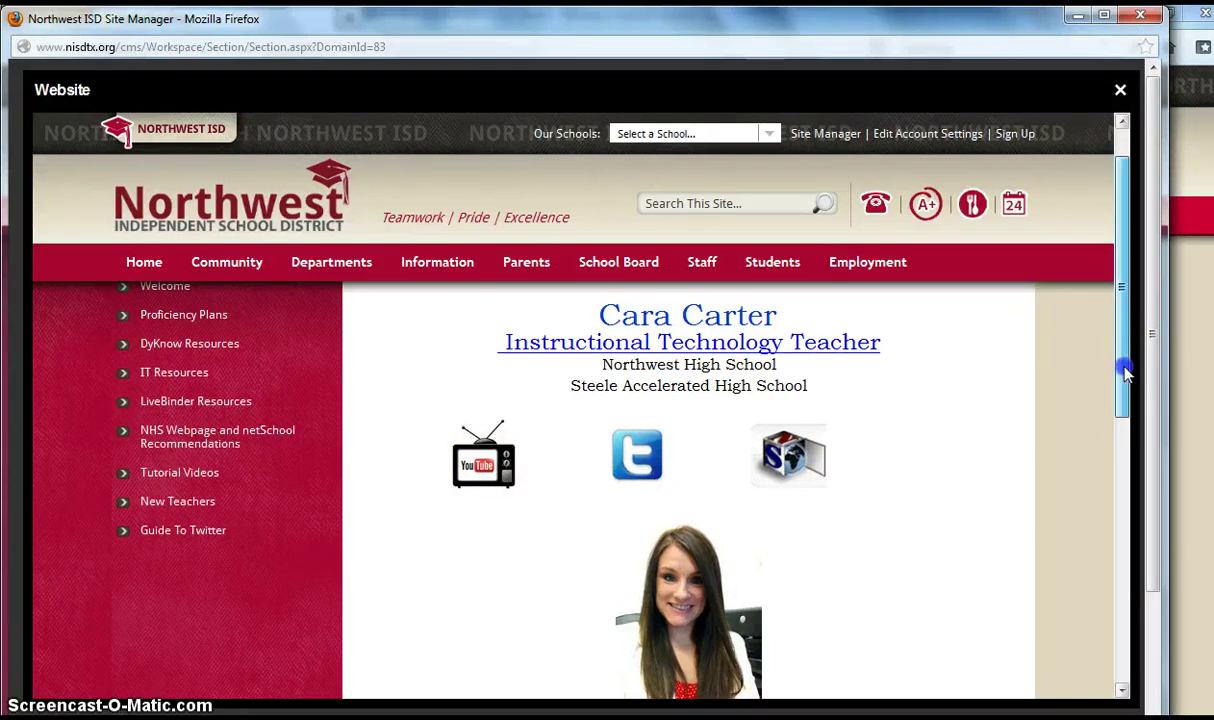
{"action": "left_click_drag", "start_coordinate": [1125, 373], "coordinate": [1125, 317]}
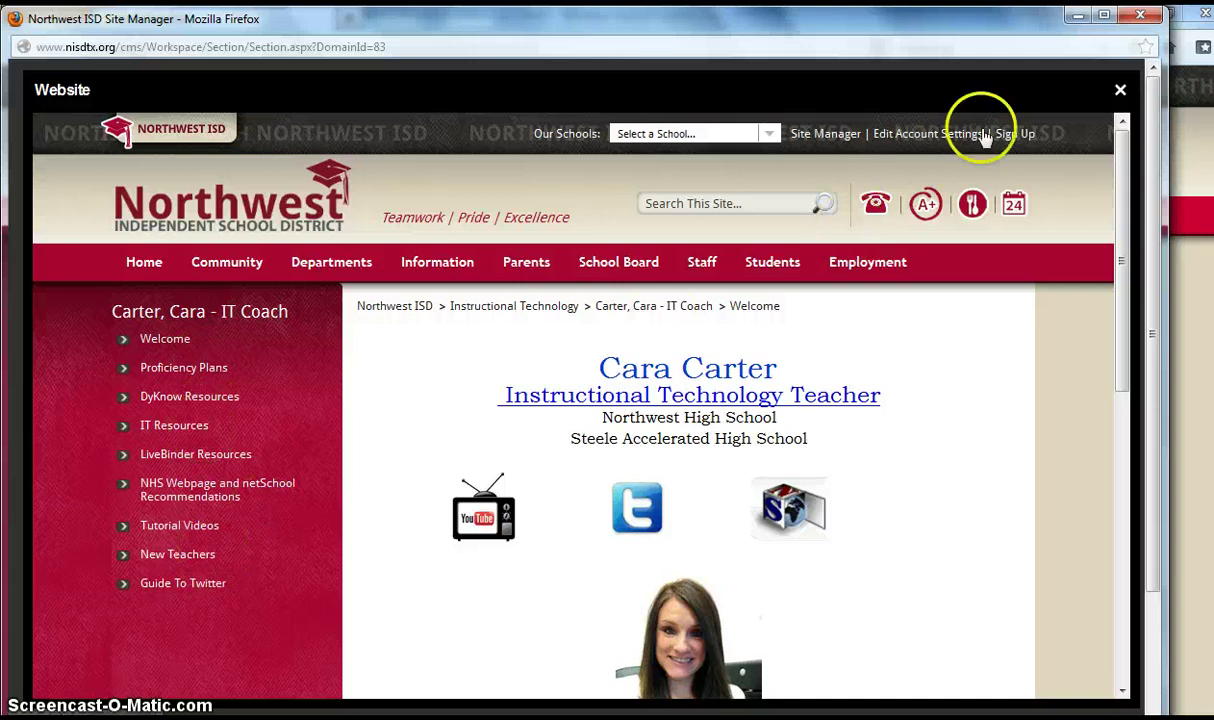
{"action": "left_click", "coordinate": [1121, 91]}
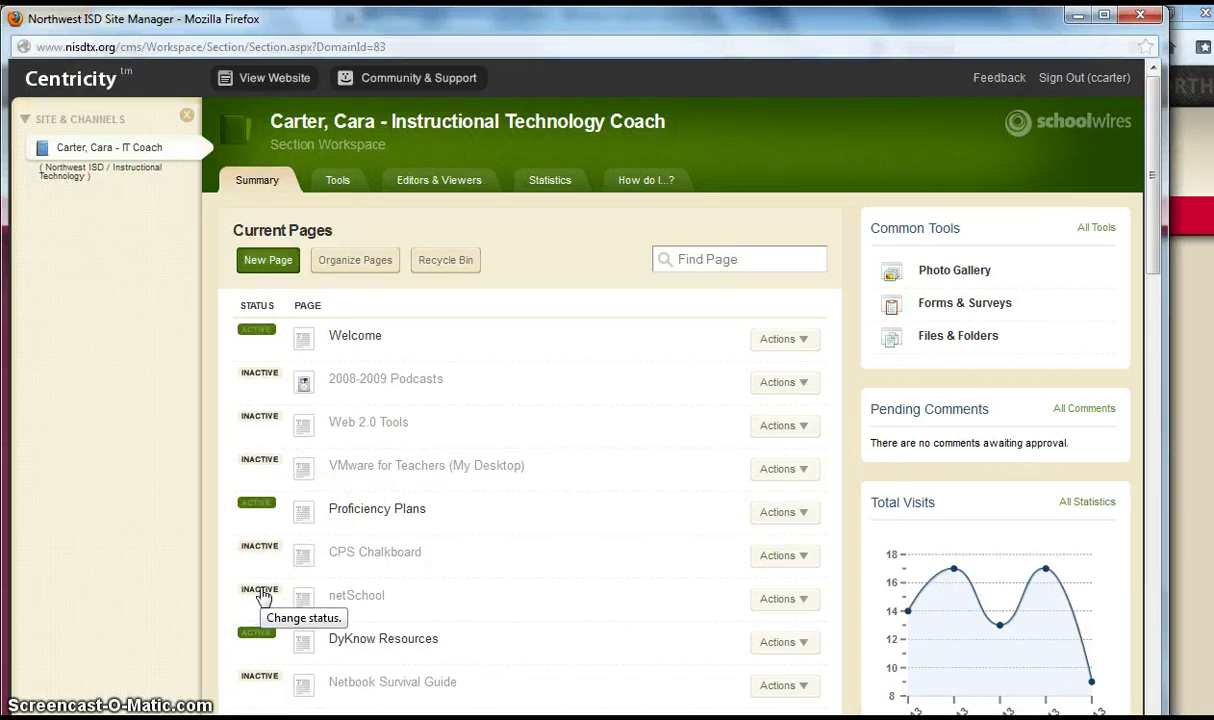
- Toggle the netSchool and CPS Chalkboard statuses, leave netSchool inactive, and open the Welcome page editor
{"action": "left_click", "coordinate": [262, 592]}
{"action": "left_click", "coordinate": [269, 566]}
{"action": "left_click", "coordinate": [263, 591]}
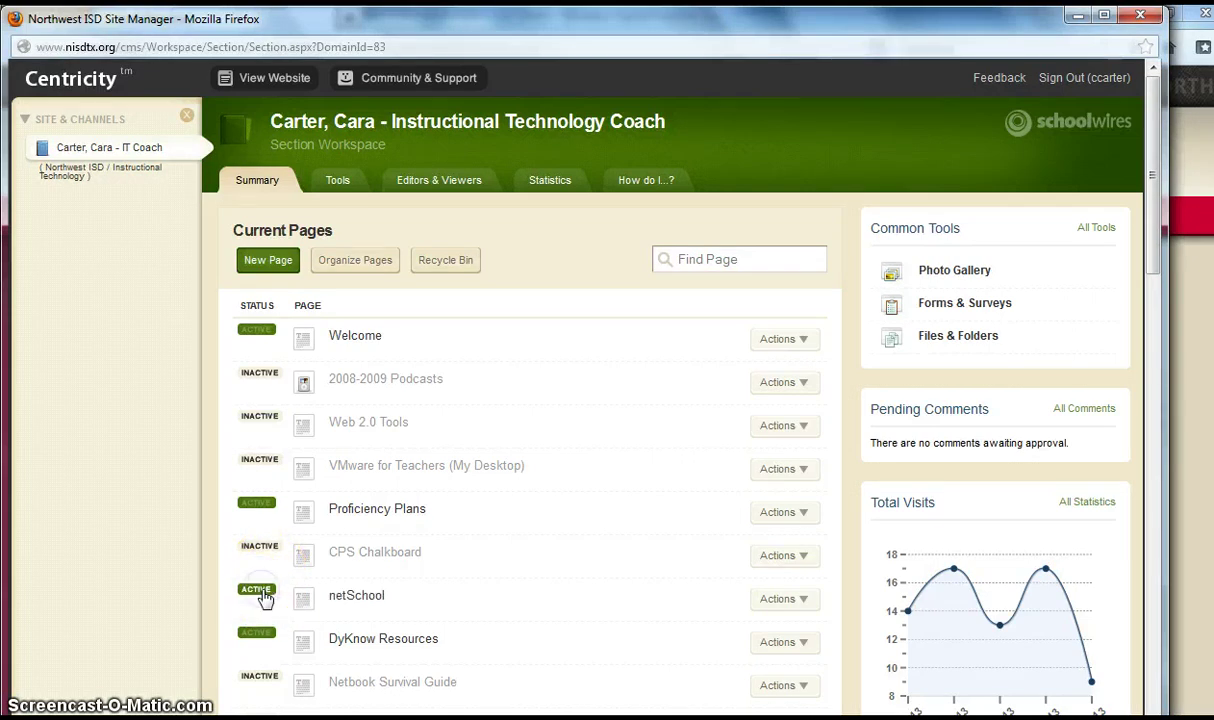
{"action": "left_click", "coordinate": [259, 592]}
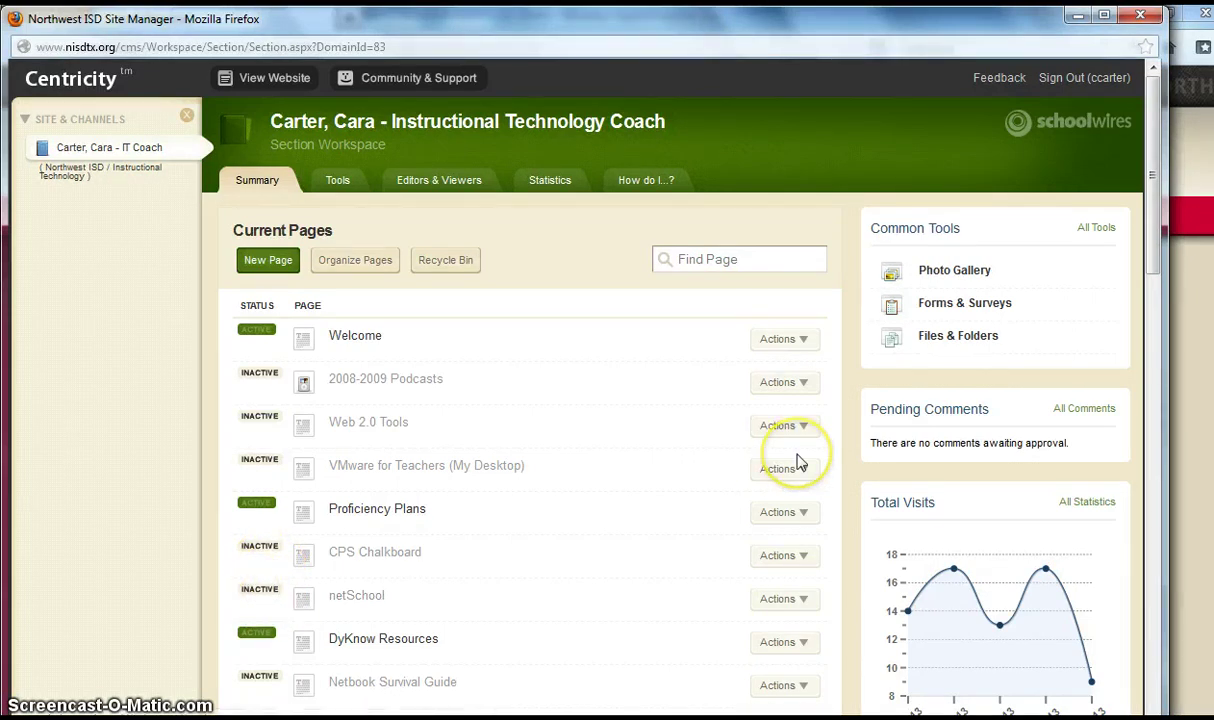
{"action": "mouse_move", "coordinate": [1152, 271]}
{"action": "left_mouse_down"}
{"action": "mouse_move", "coordinate": [1157, 589]}
{"action": "mouse_move", "coordinate": [1144, 271]}
{"action": "left_mouse_up"}
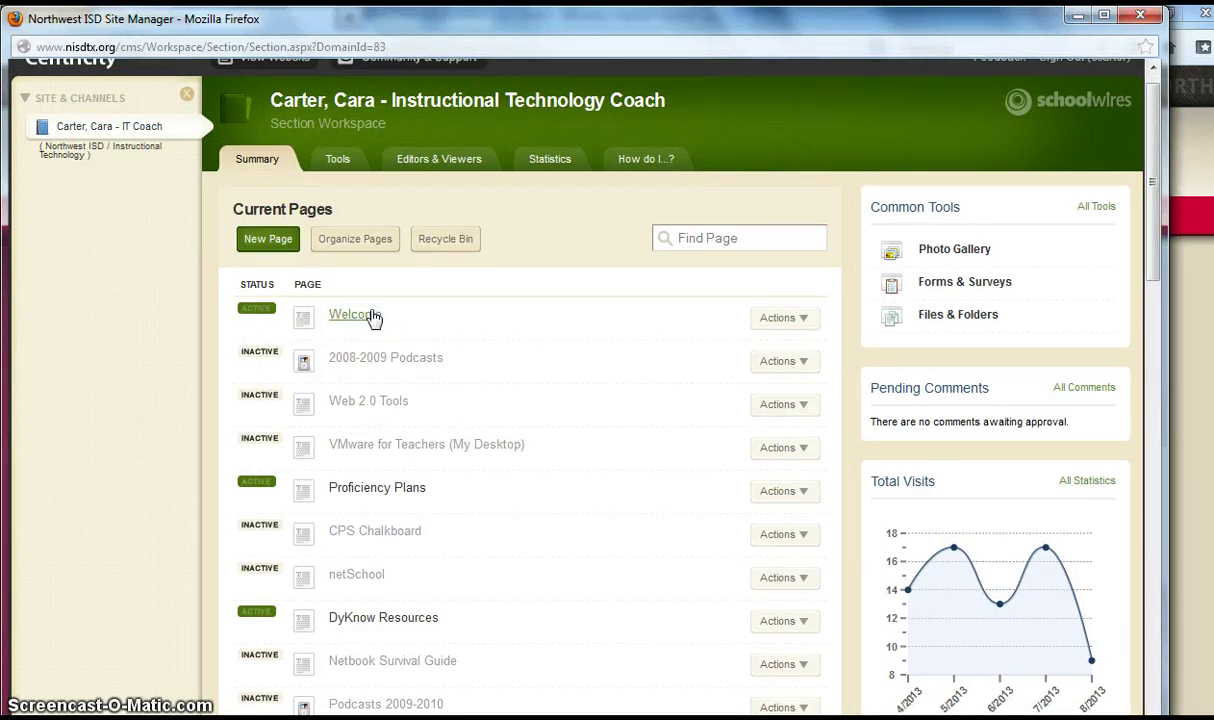
{"action": "left_click", "coordinate": [372, 316]}
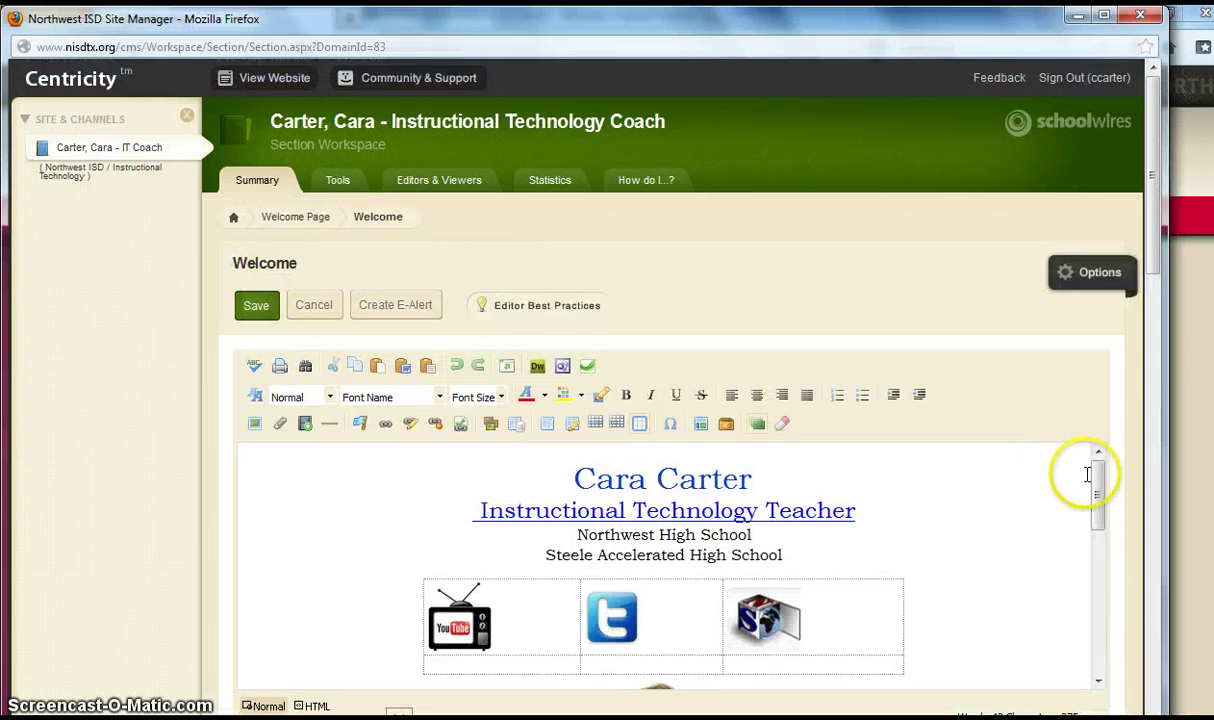
- Save the Welcome page content and go back to the IT Coach Current Pages list
{"action": "mouse_move", "coordinate": [1099, 489]}
{"action": "left_mouse_down"}
{"action": "mouse_move", "coordinate": [1100, 512]}
{"action": "mouse_move", "coordinate": [1093, 487]}
{"action": "left_mouse_up"}
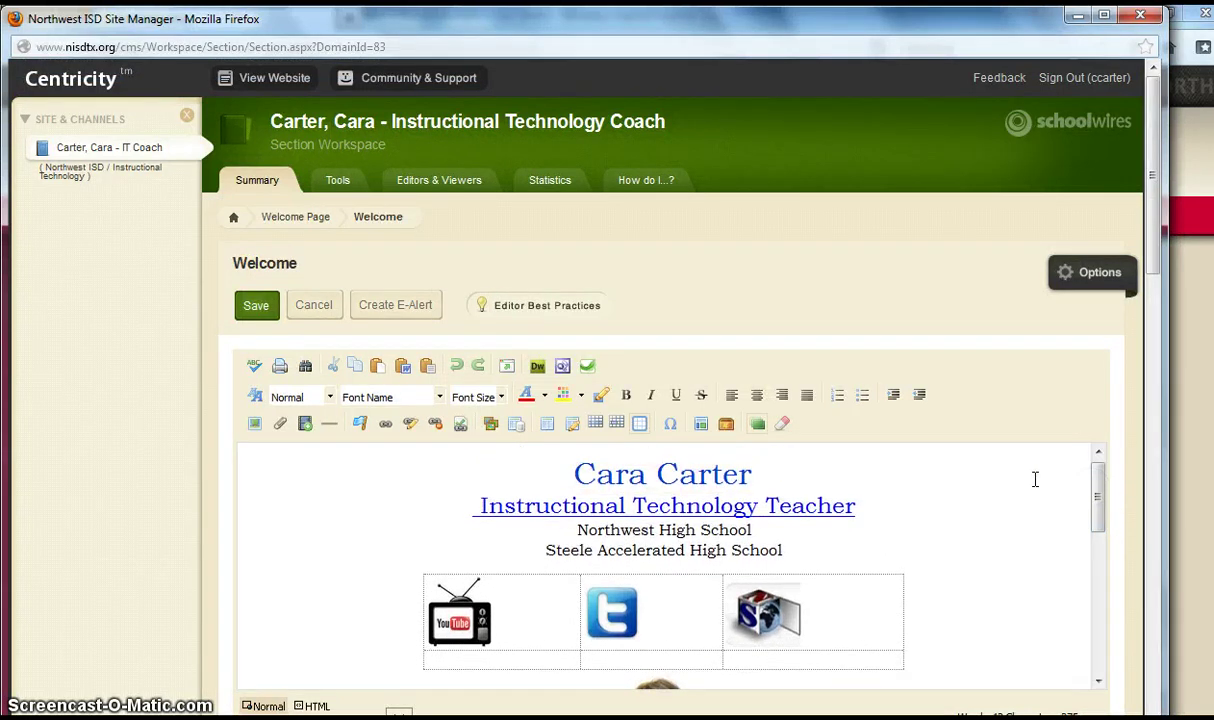
{"action": "left_click", "coordinate": [734, 542]}
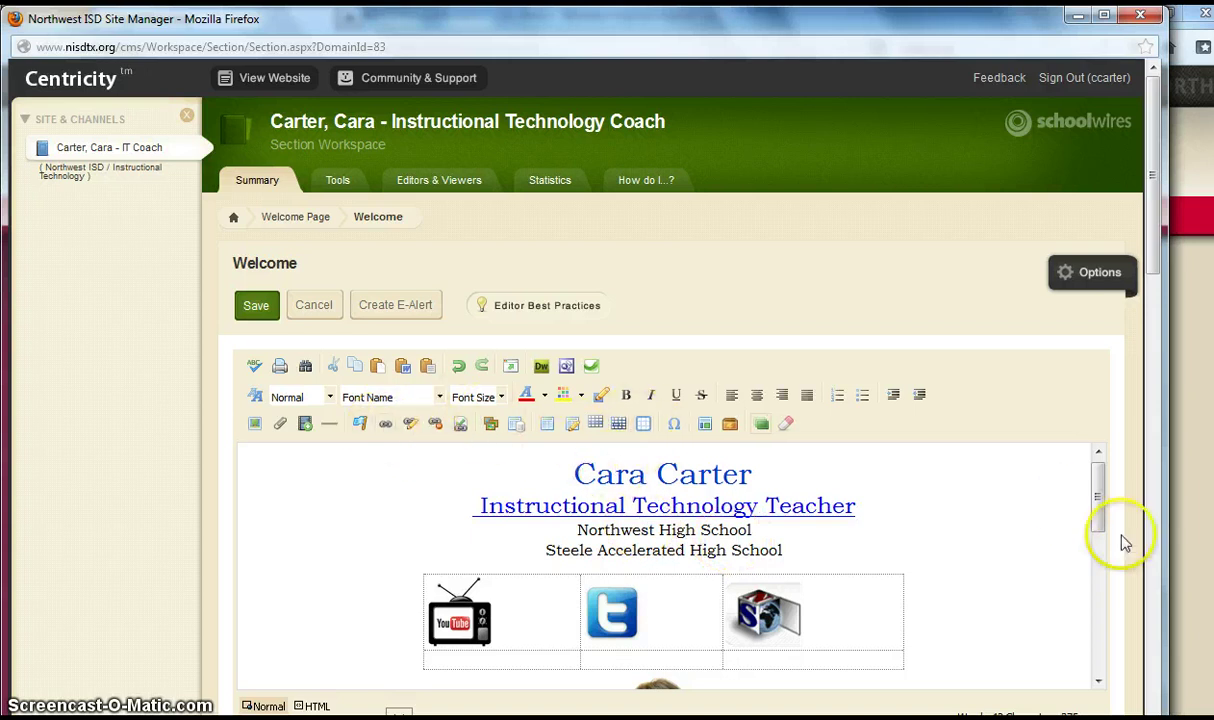
{"action": "left_click", "coordinate": [262, 308]}
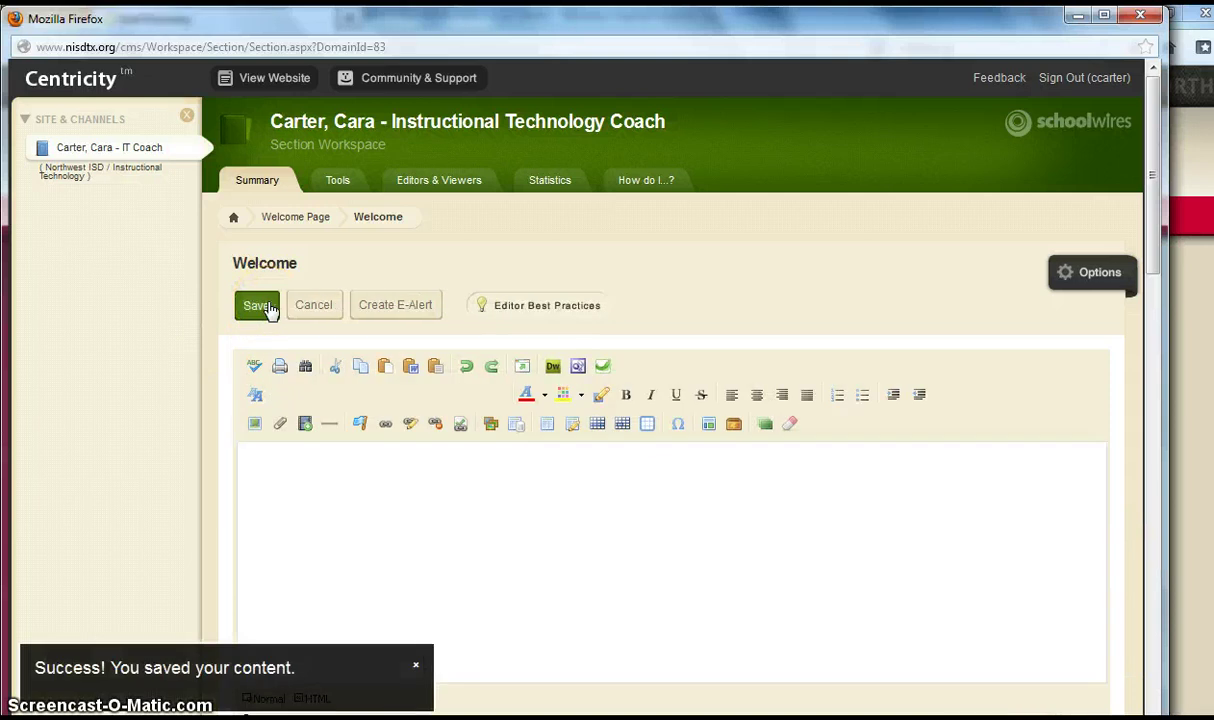
{"action": "left_click", "coordinate": [263, 305]}
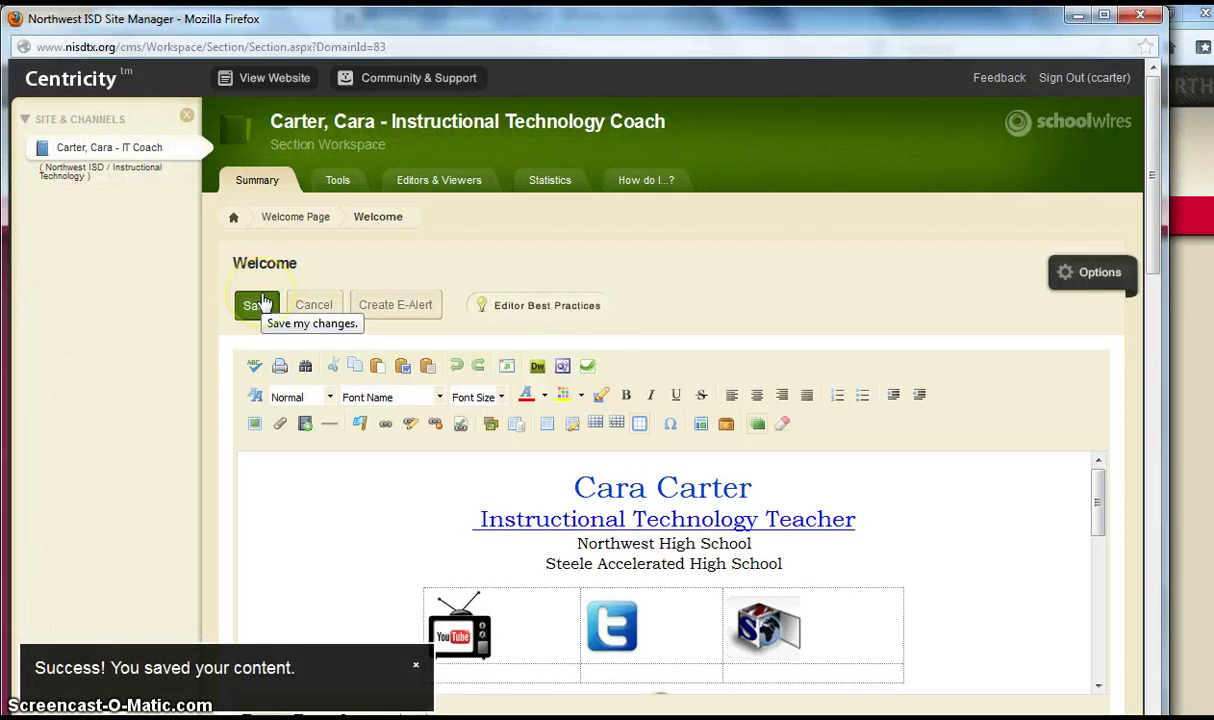
{"action": "left_click", "coordinate": [147, 158]}
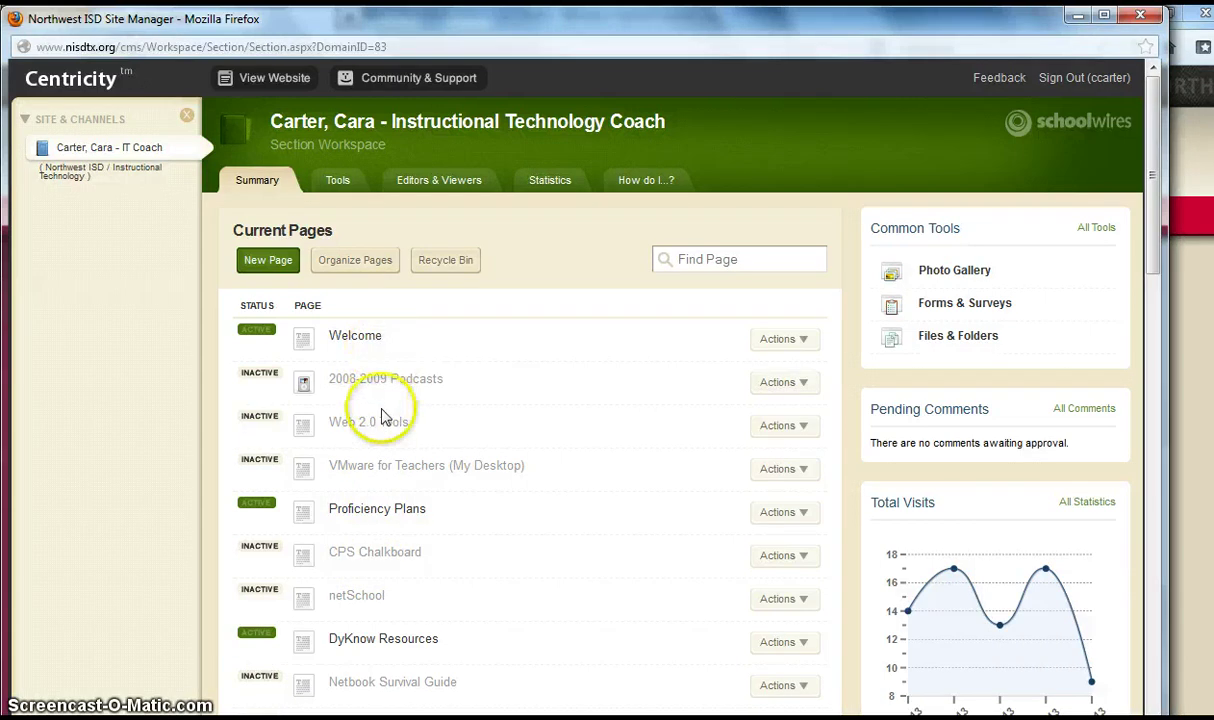
- Add a new Flex Editor page named 'Blank Page' to the section
{"action": "left_click", "coordinate": [270, 262]}
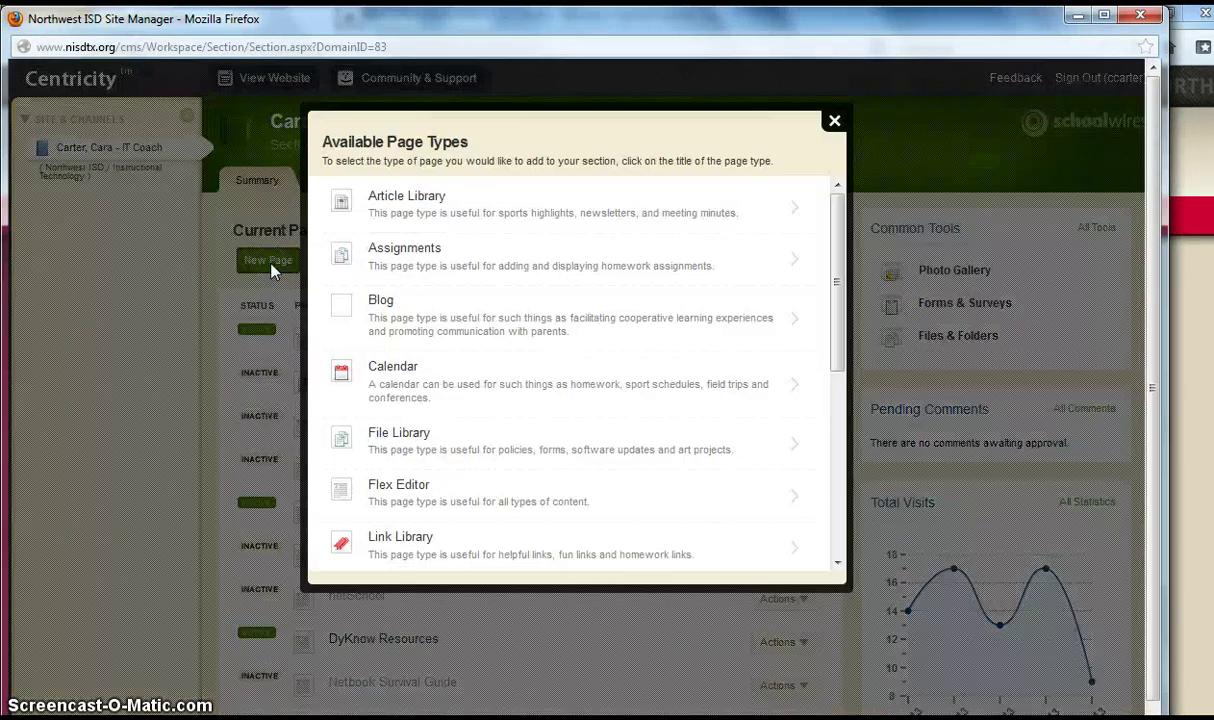
{"action": "left_click_drag", "start_coordinate": [843, 274], "coordinate": [845, 333]}
{"action": "left_click", "coordinate": [400, 393]}
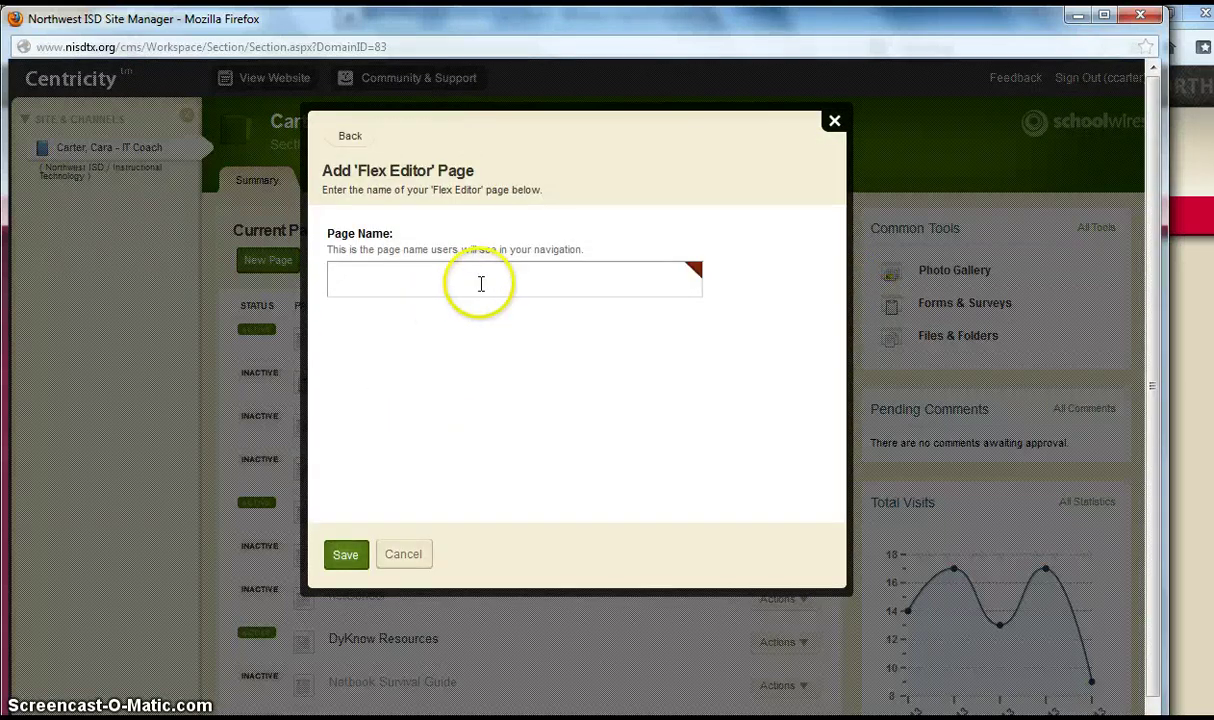
{"action": "left_click", "coordinate": [481, 284]}
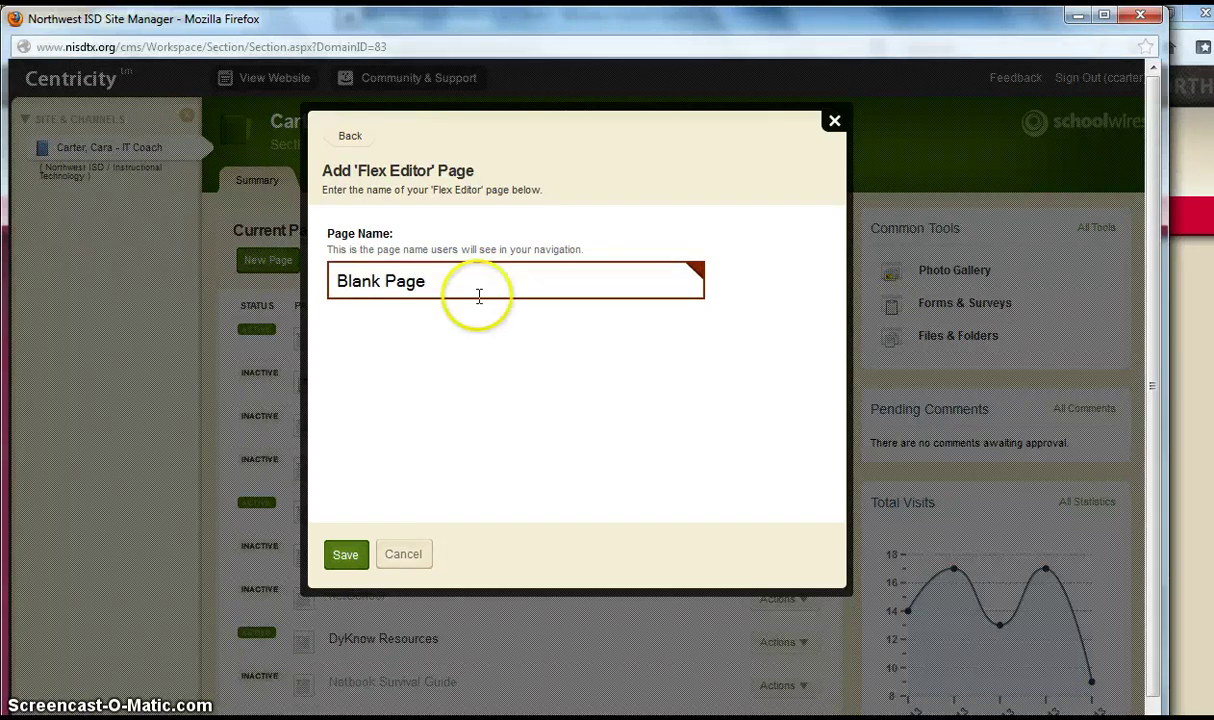
{"action": "left_click", "coordinate": [343, 558]}
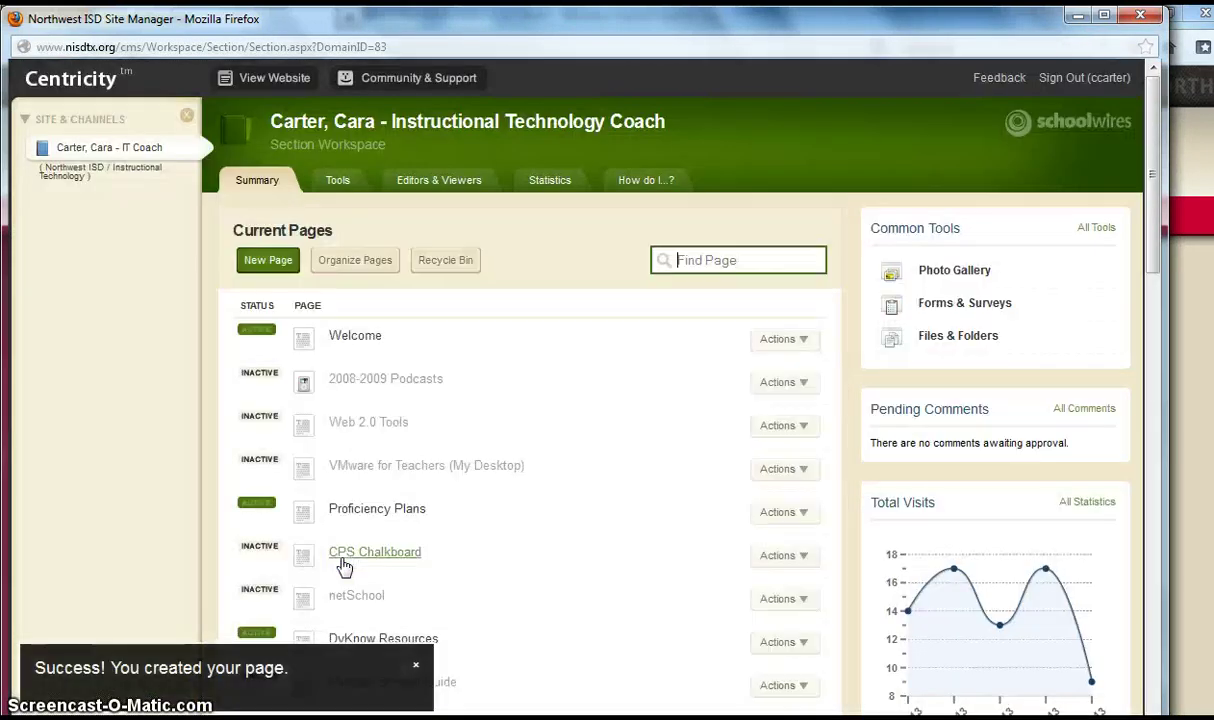
- Center Blank Page's line of test text, save the content, and return to the Summary tab
{"action": "left_click_drag", "start_coordinate": [1153, 245], "coordinate": [1178, 655]}
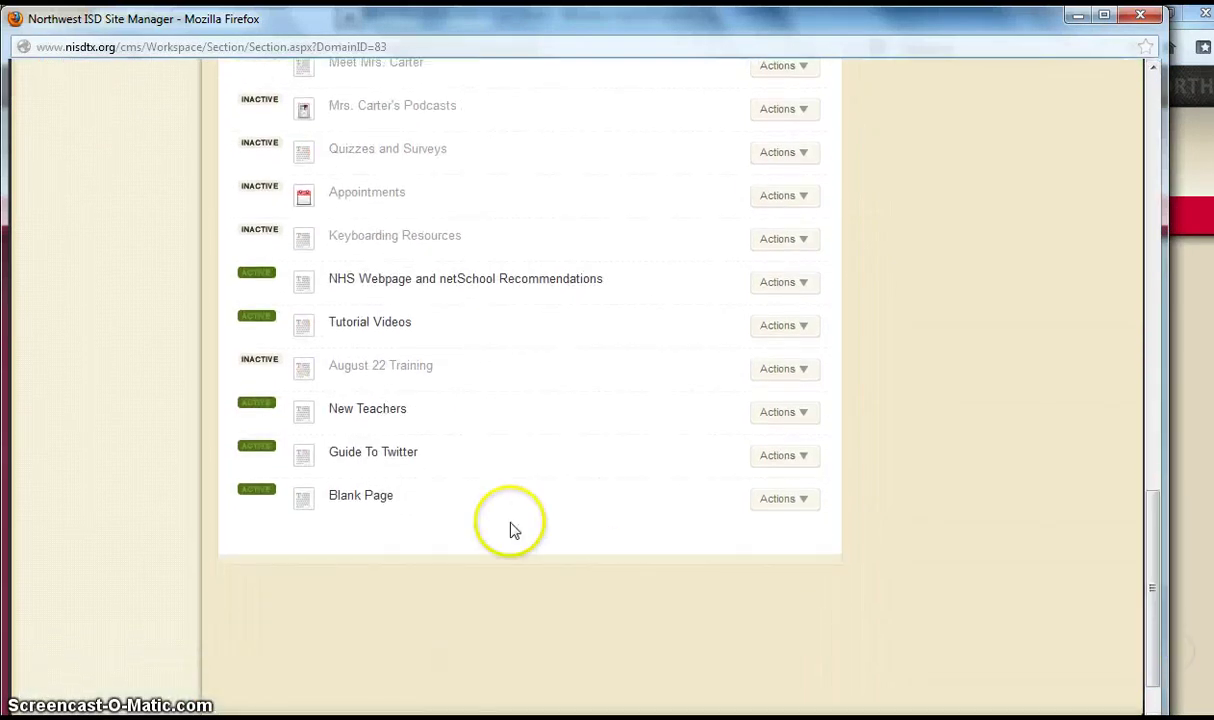
{"action": "left_click", "coordinate": [349, 499]}
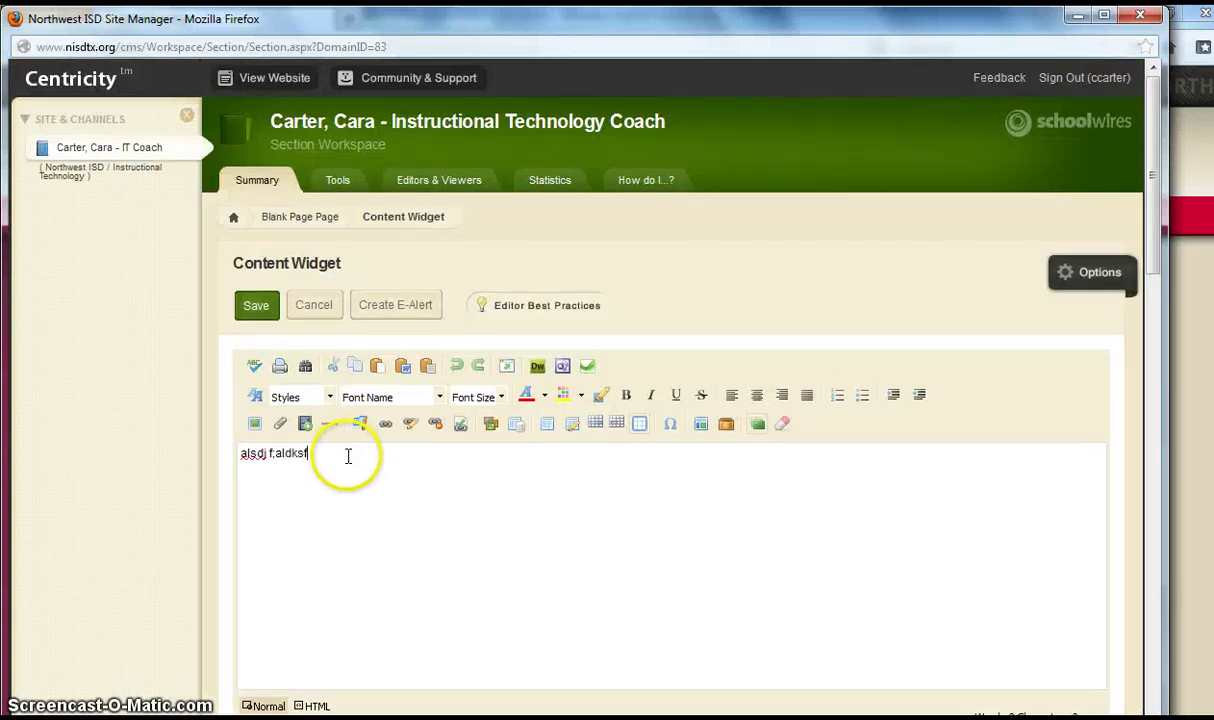
{"action": "left_click_drag", "start_coordinate": [347, 455], "coordinate": [230, 433]}
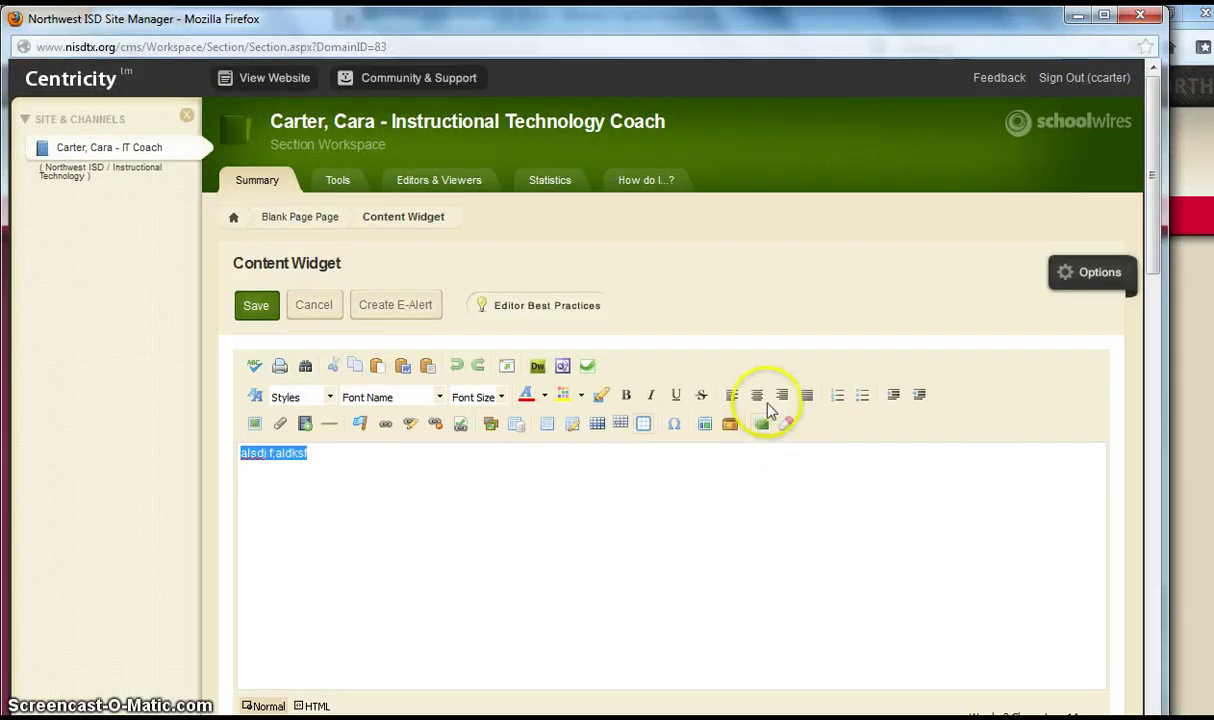
{"action": "left_click", "coordinate": [759, 396]}
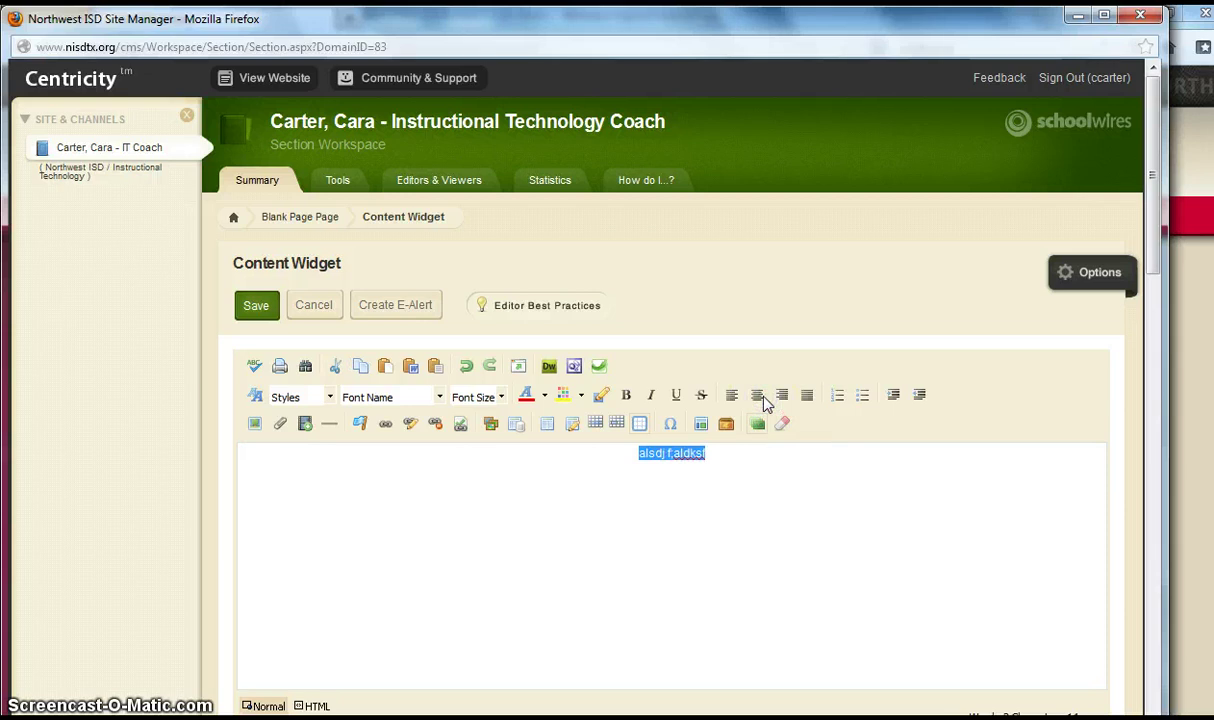
{"action": "left_click", "coordinate": [570, 484]}
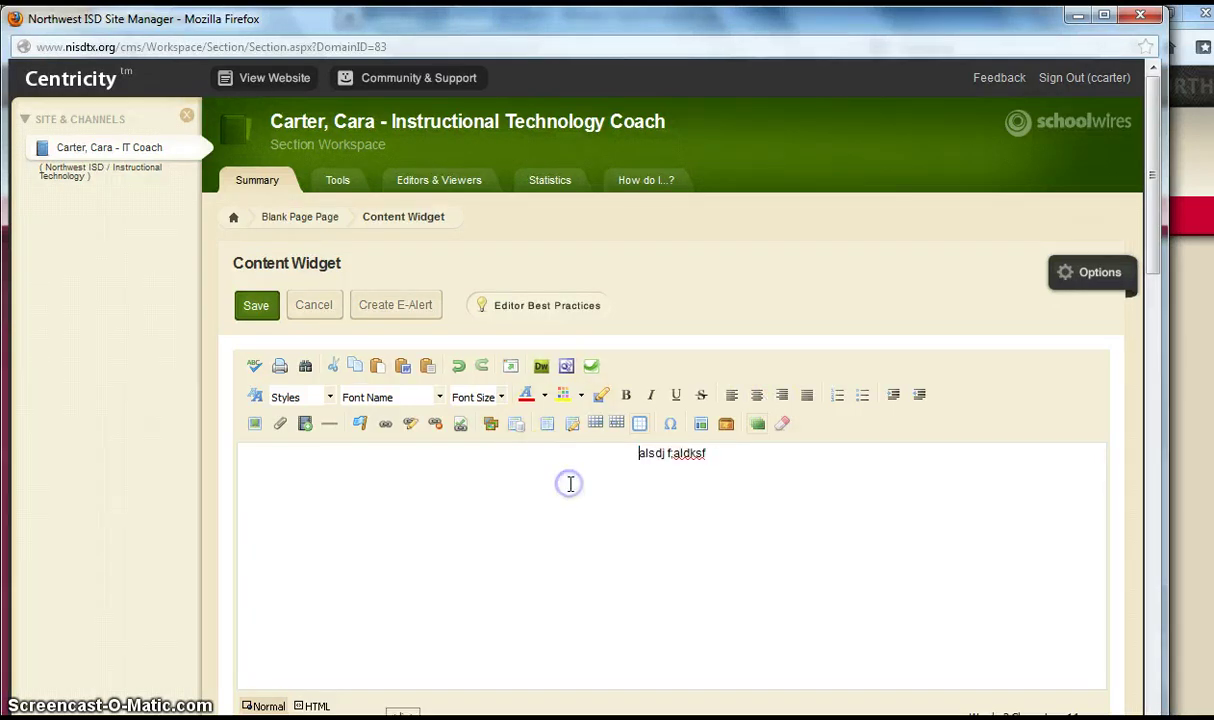
{"action": "left_click", "coordinate": [257, 305]}
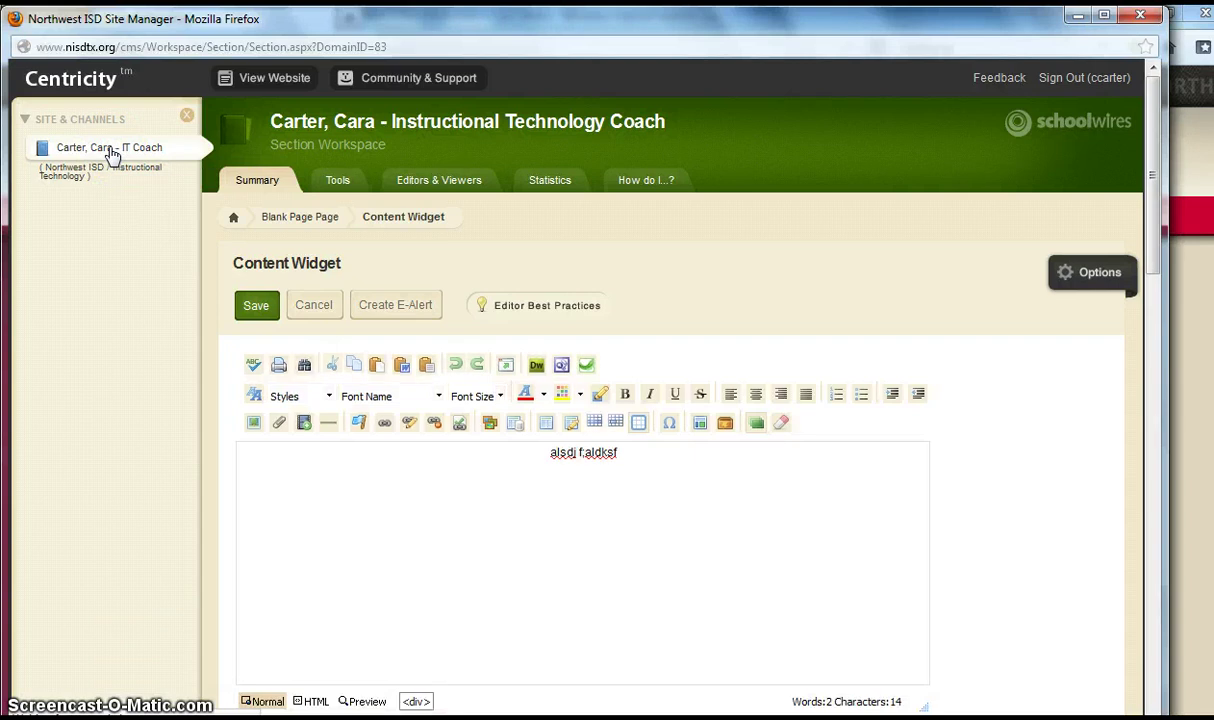
{"action": "left_click", "coordinate": [275, 175]}
- Switch Blank Page to Inactive, then delete it and confirm moving it to the recycle bin
{"action": "left_click_drag", "start_coordinate": [1168, 217], "coordinate": [1157, 577]}
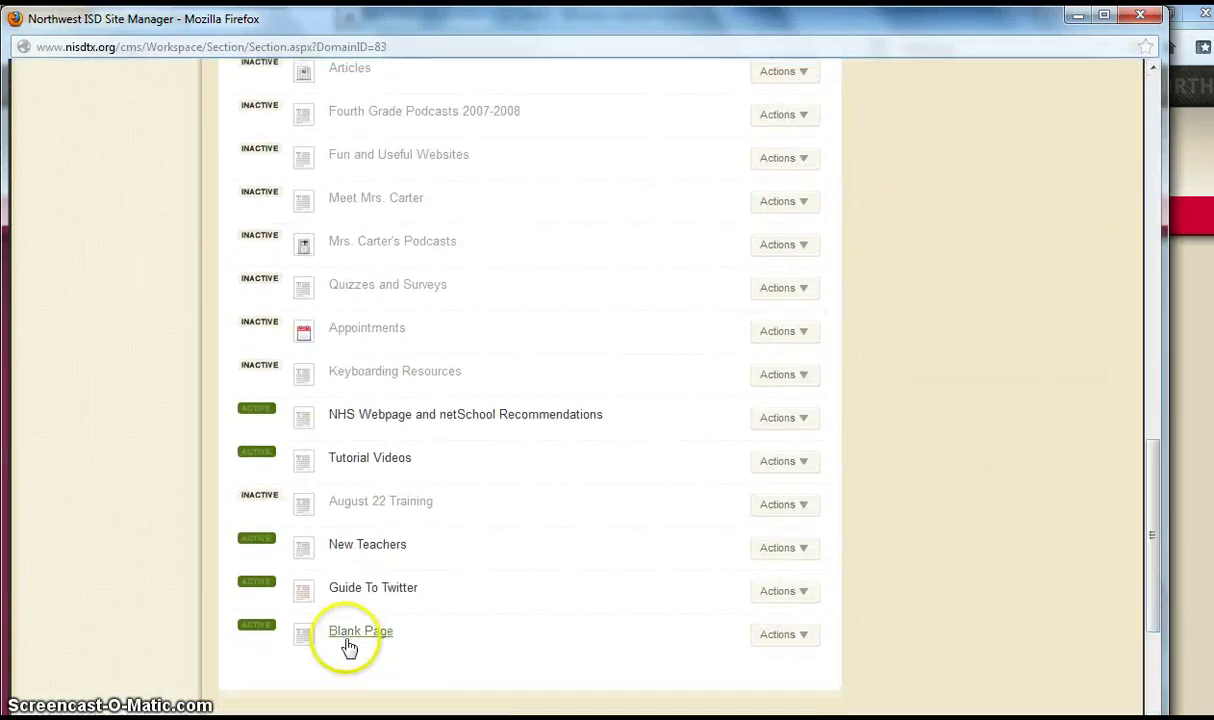
{"action": "left_click", "coordinate": [268, 628]}
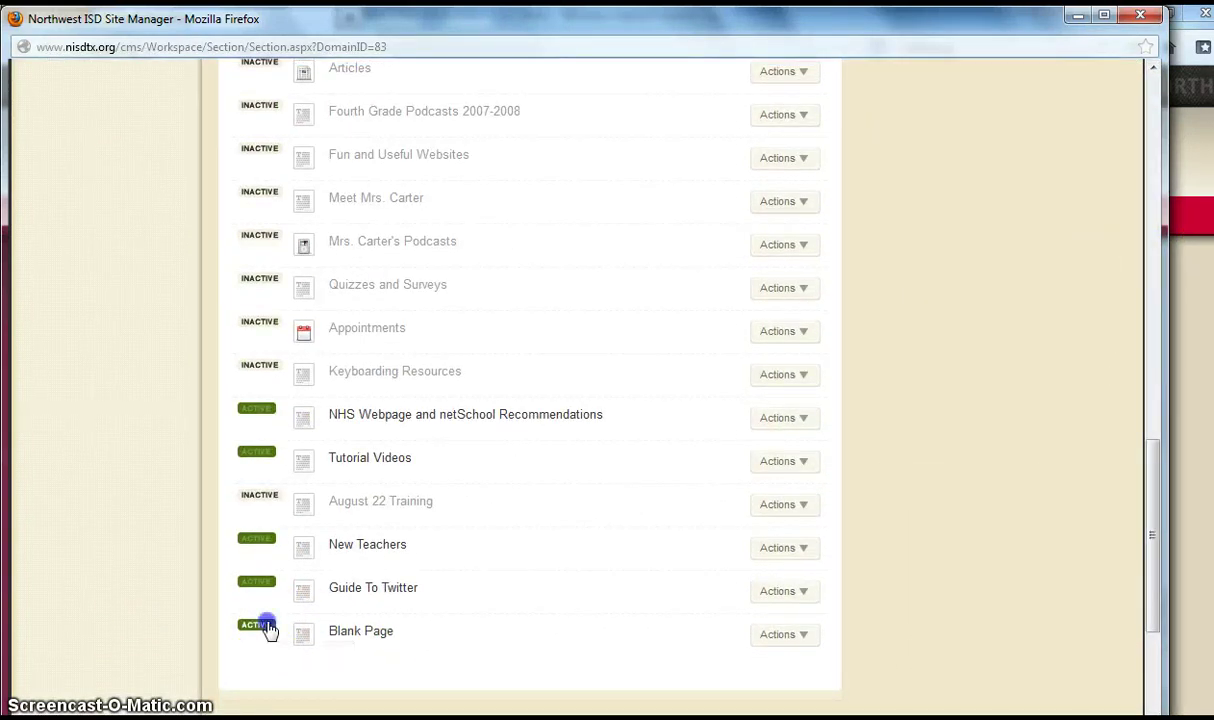
{"action": "left_click", "coordinate": [795, 643]}
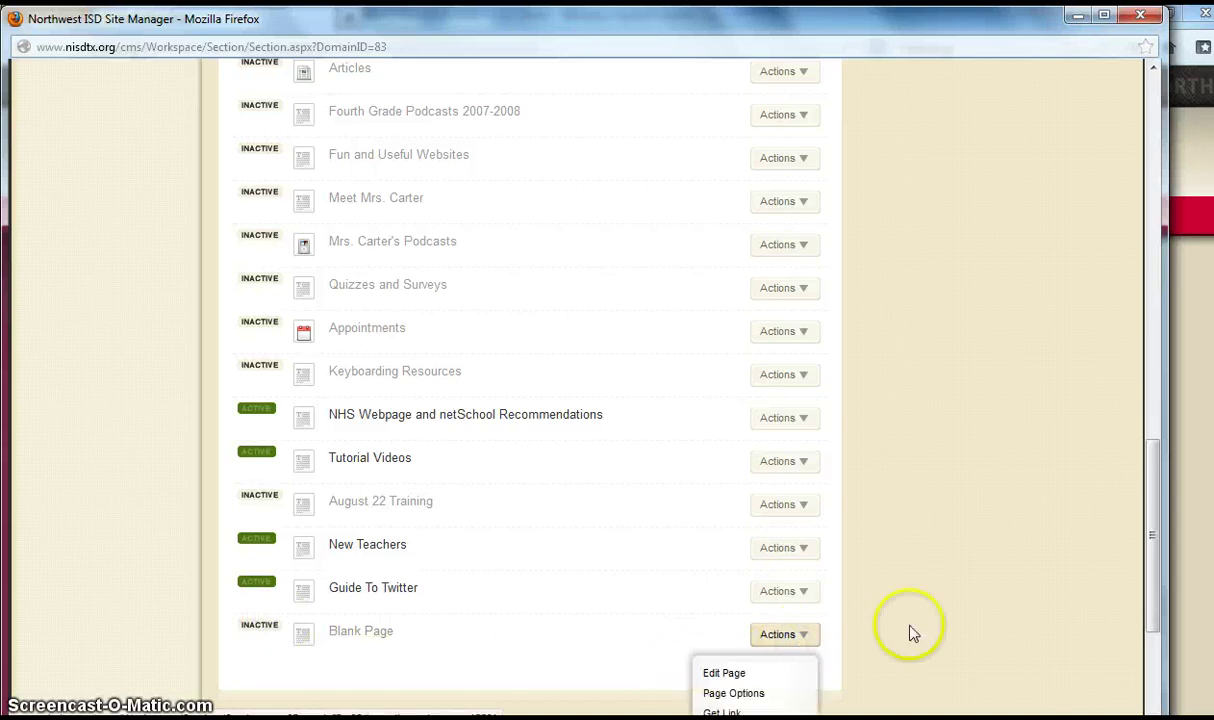
{"action": "left_click_drag", "start_coordinate": [1149, 577], "coordinate": [1150, 655]}
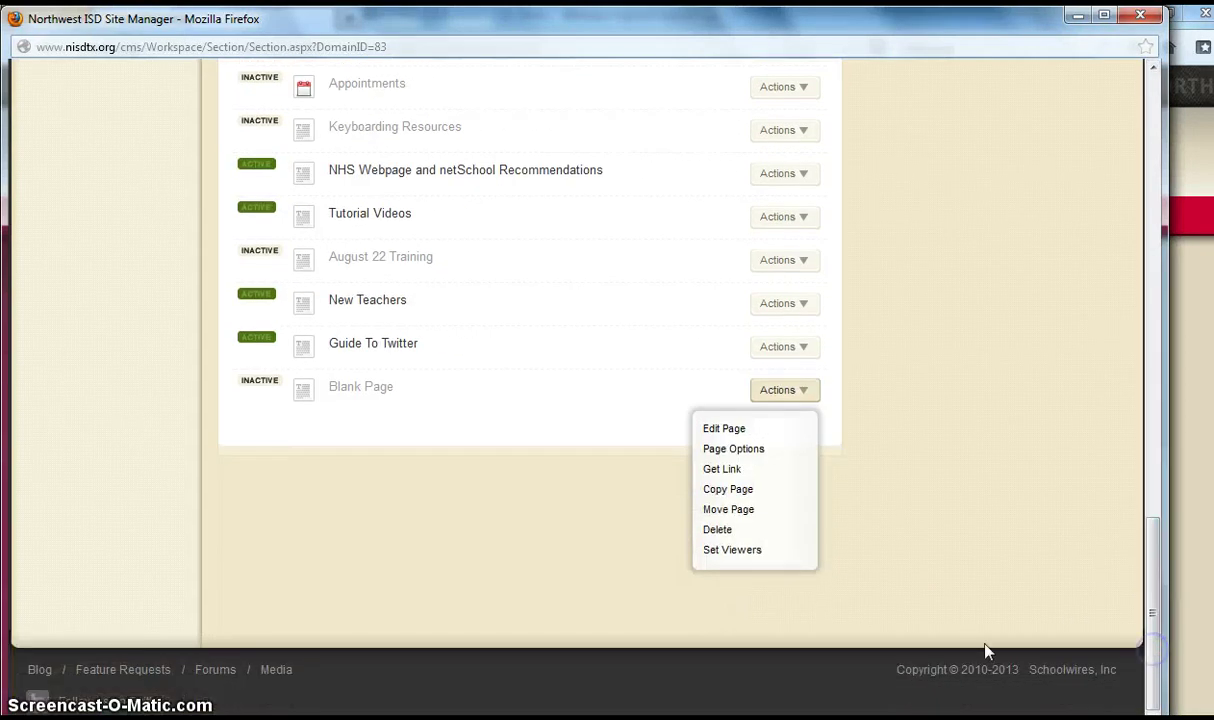
{"action": "left_click", "coordinate": [754, 535]}
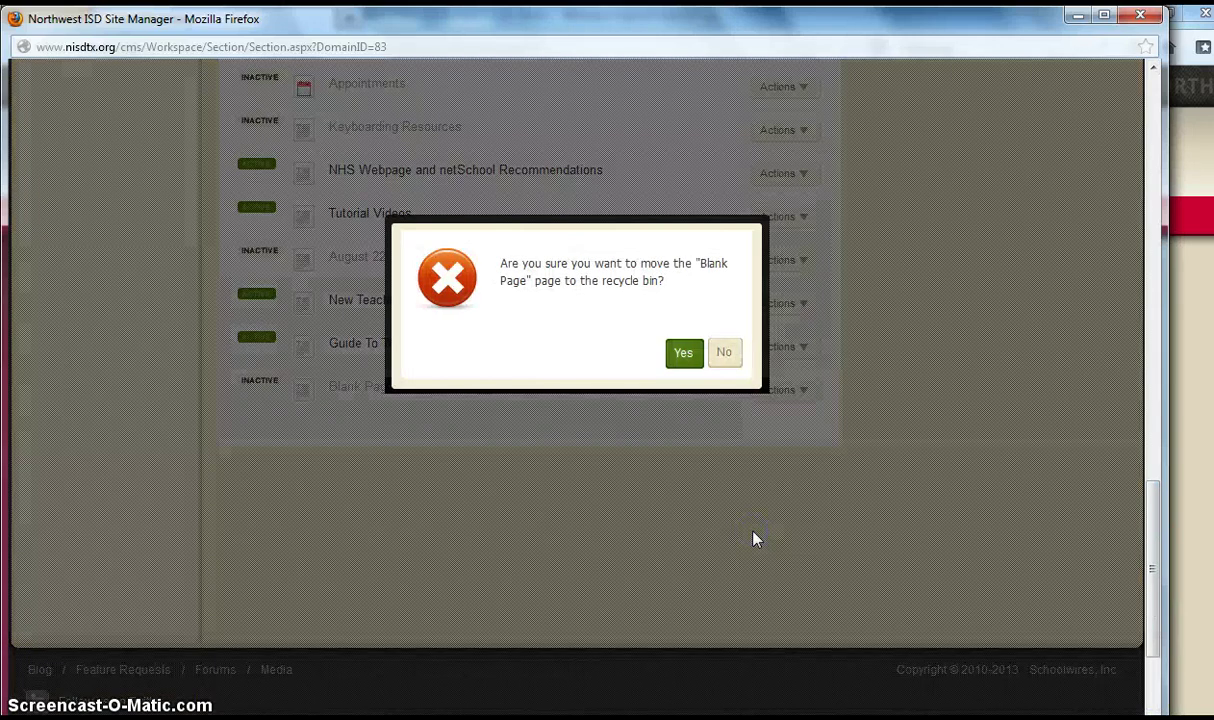
{"action": "left_click", "coordinate": [683, 352]}
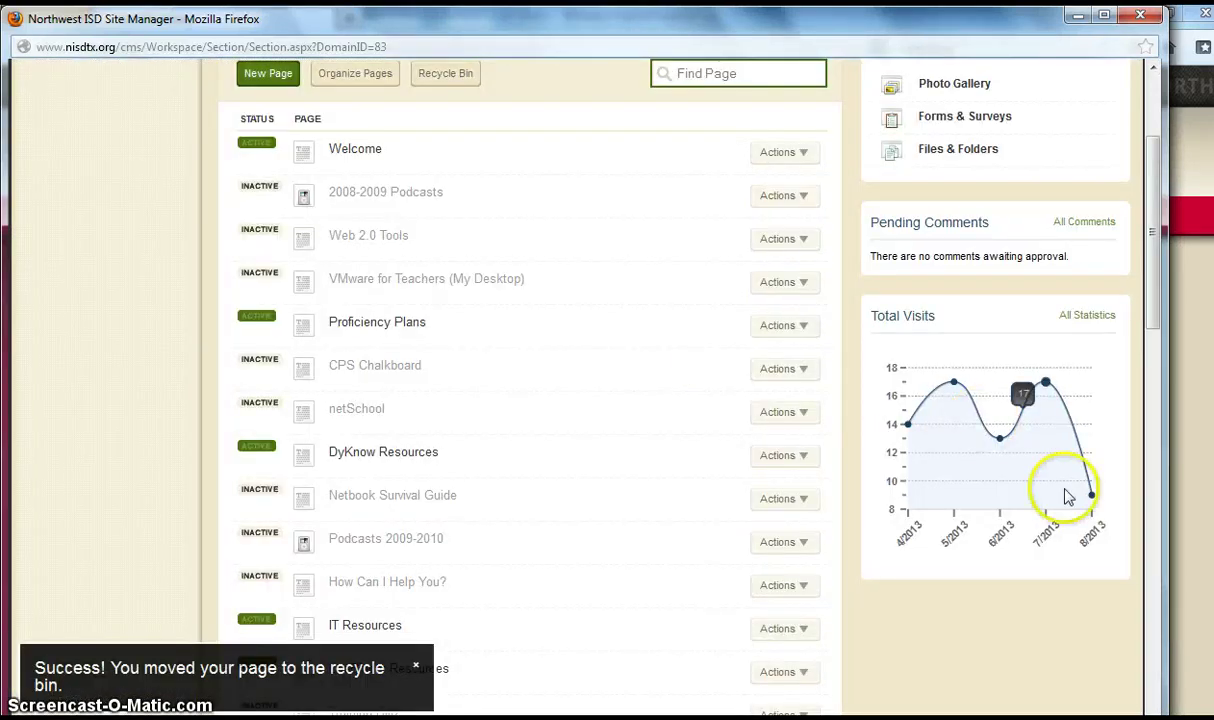
{"action": "left_click_drag", "start_coordinate": [1147, 304], "coordinate": [1147, 225]}
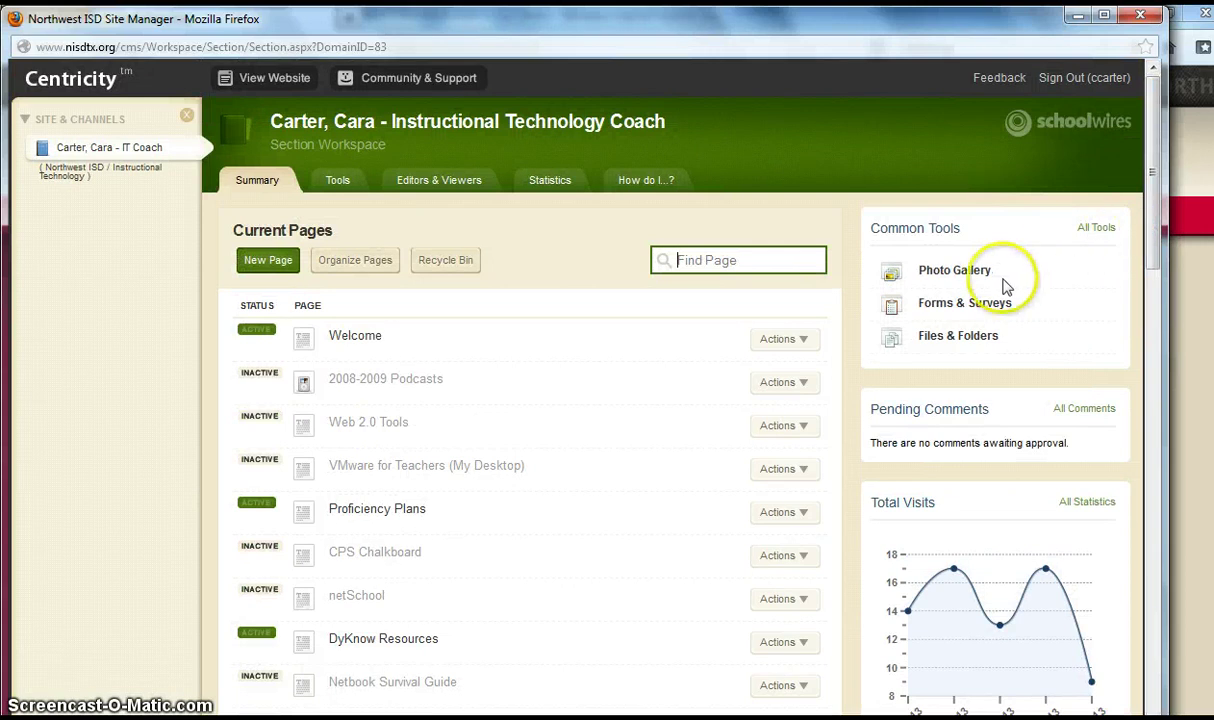